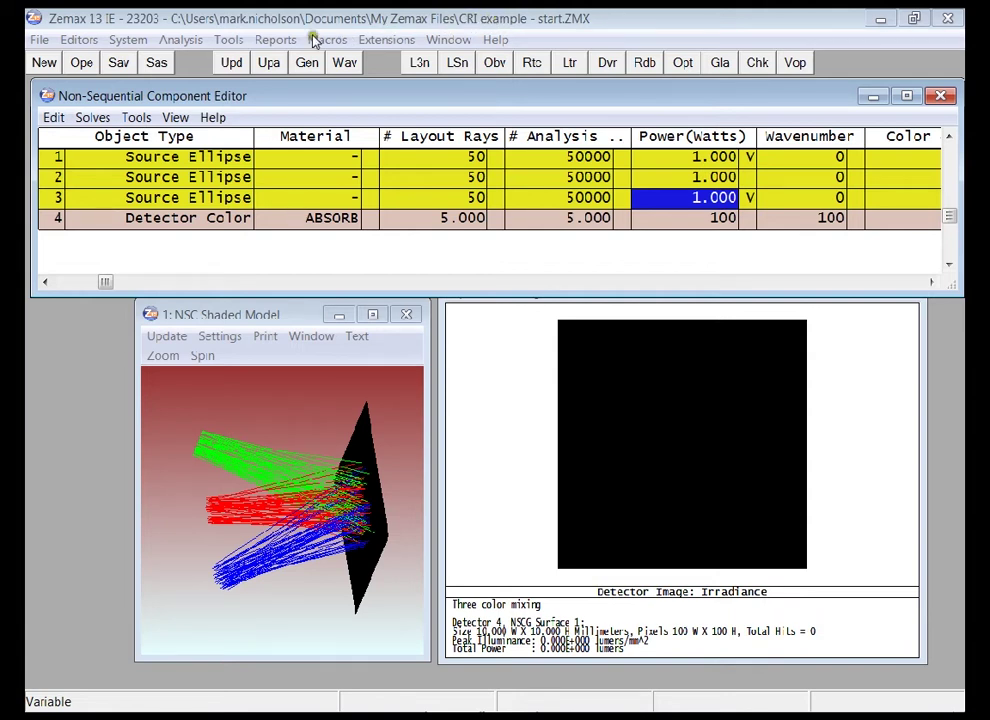
Step: Open the Source Spectrum Plot, showing relative weight versus wavelength with CRI 84.0774 at 5179 K
left_click(186, 40)
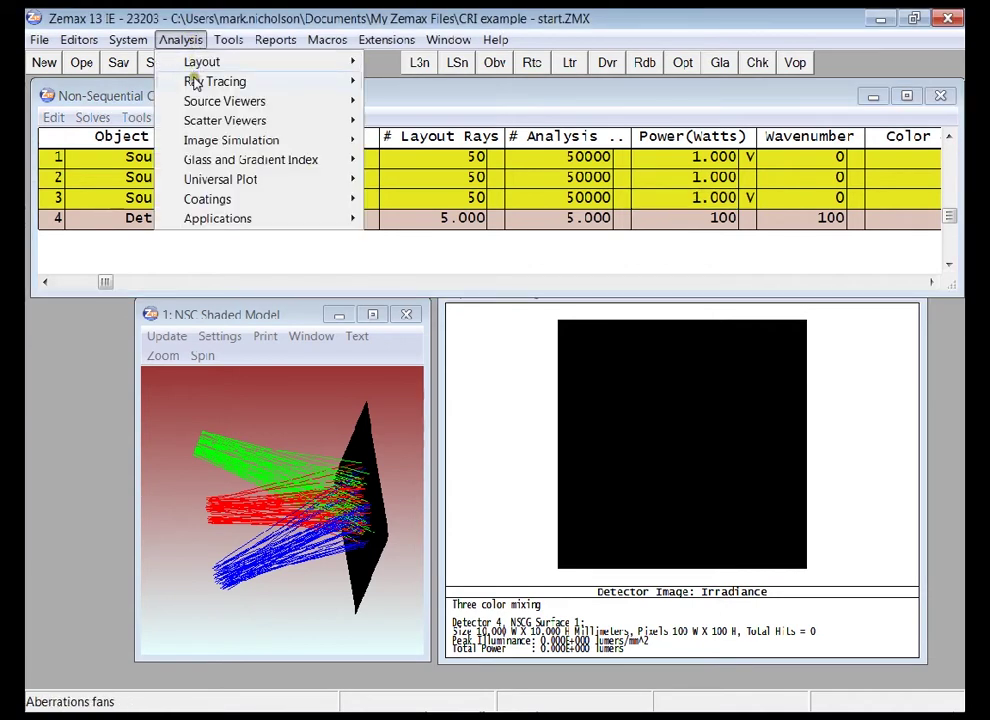
mouse_move(196, 103)
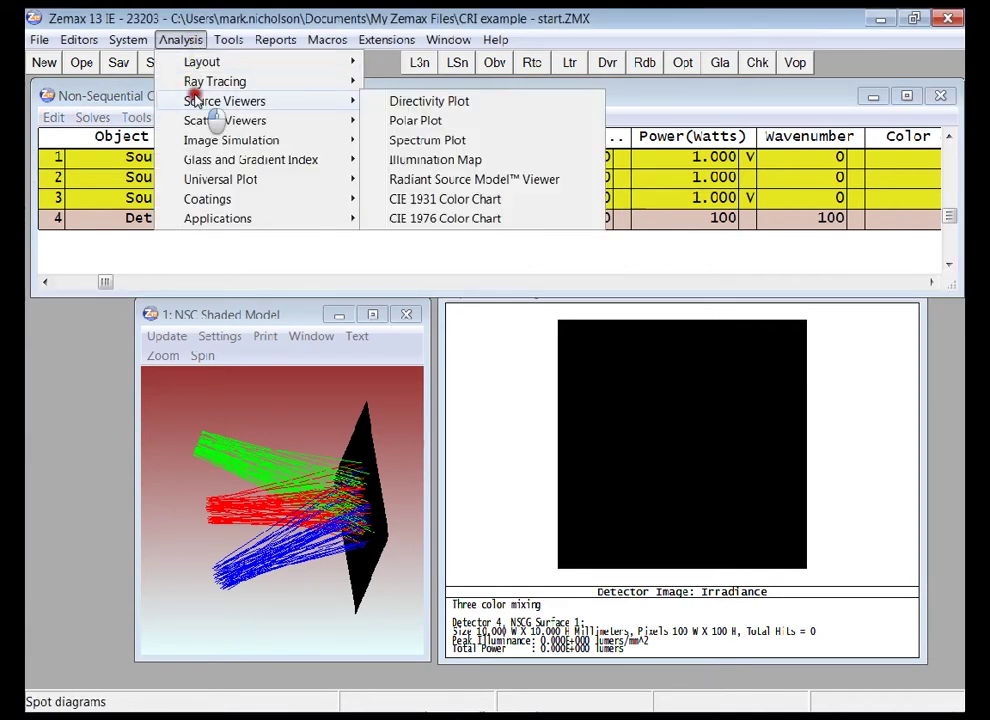
left_click(404, 142)
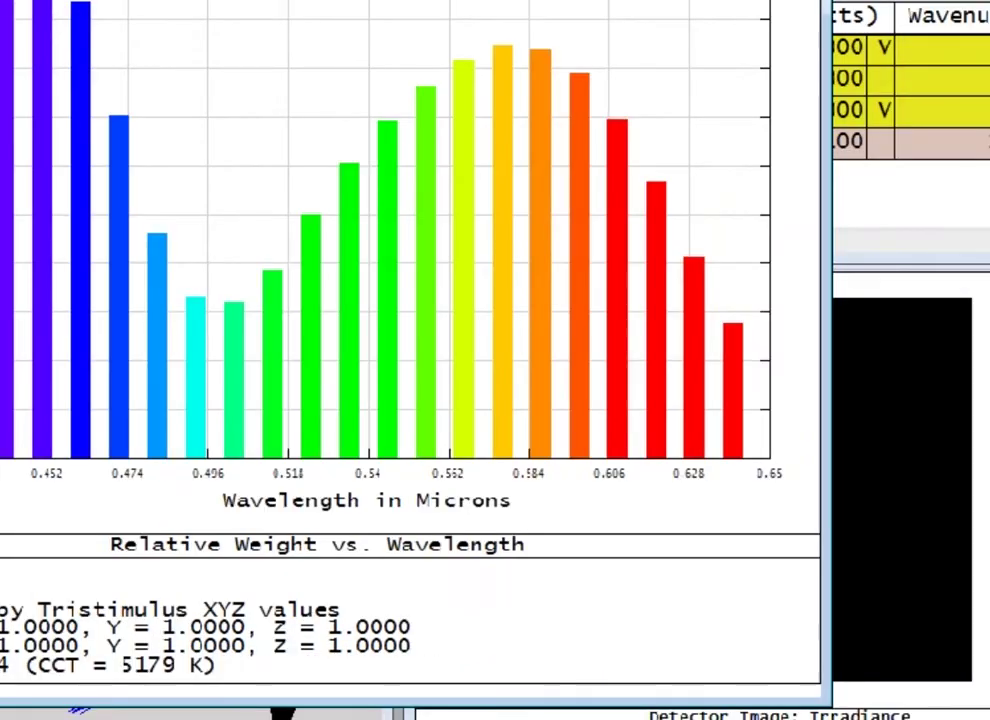
Step: Set the spectrum plot's source colour to a Color Temperature of 5200 K
left_click(135, 3)
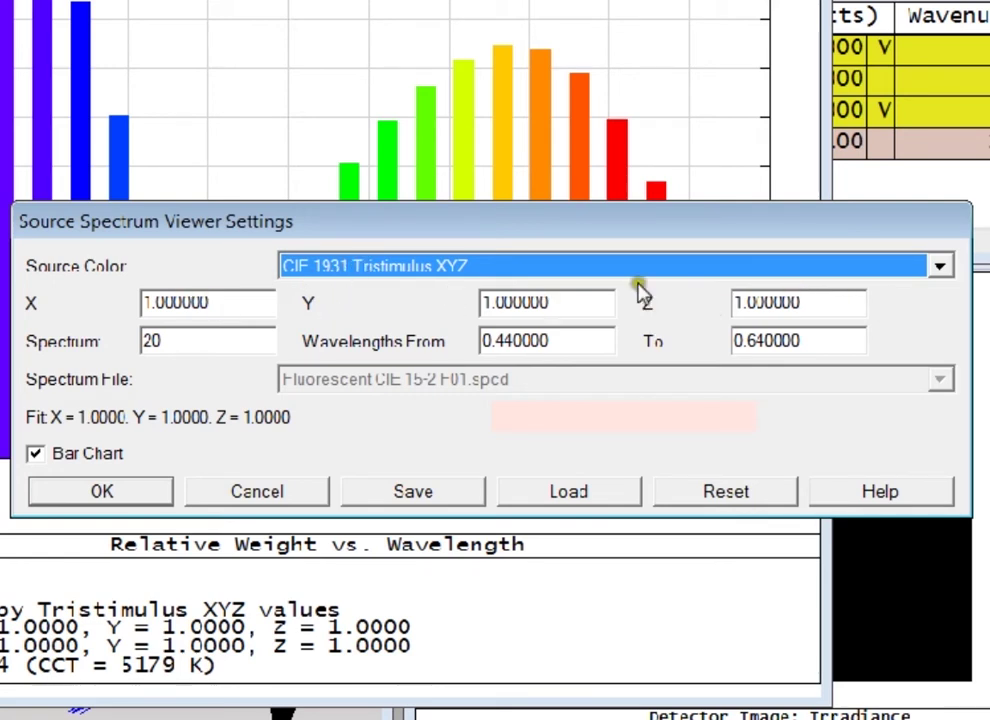
left_click(520, 262)
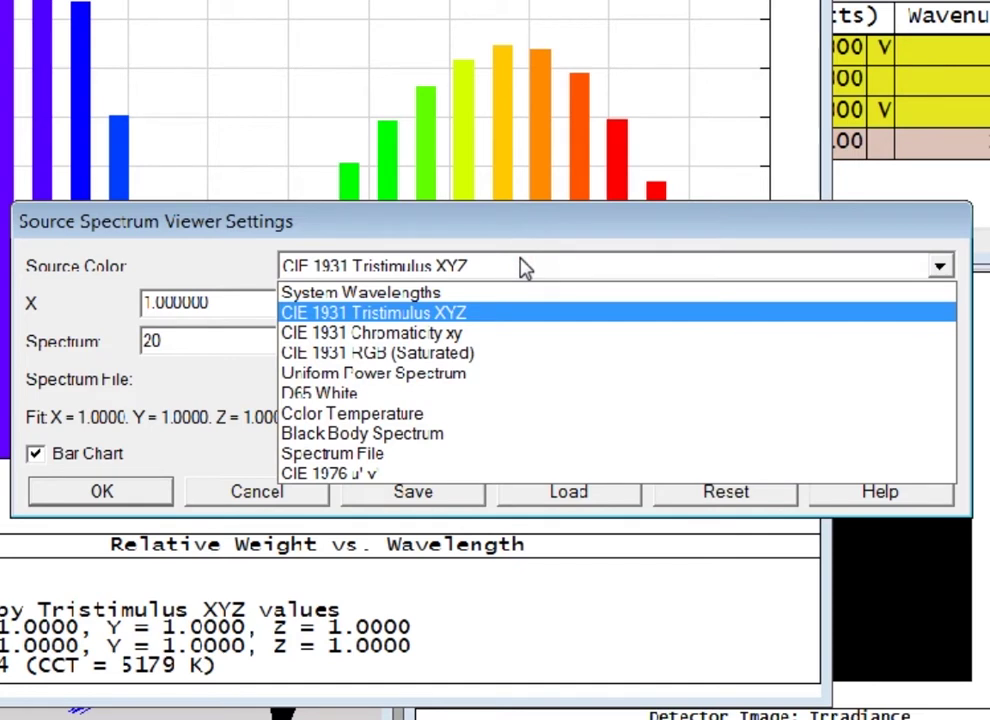
left_click(480, 415)
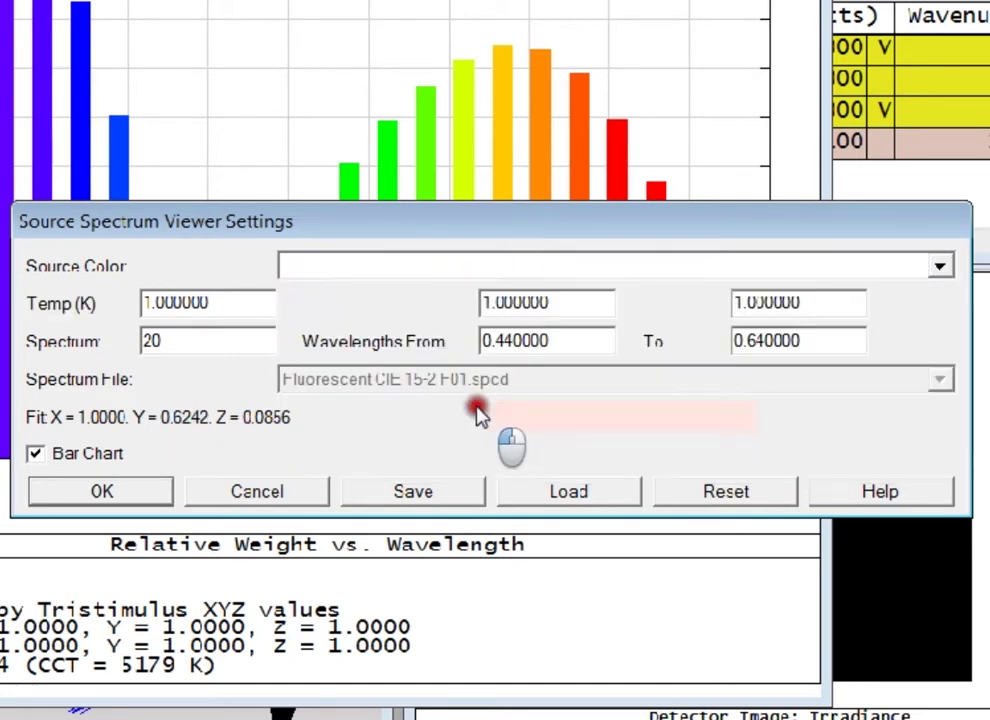
double_click(196, 304)
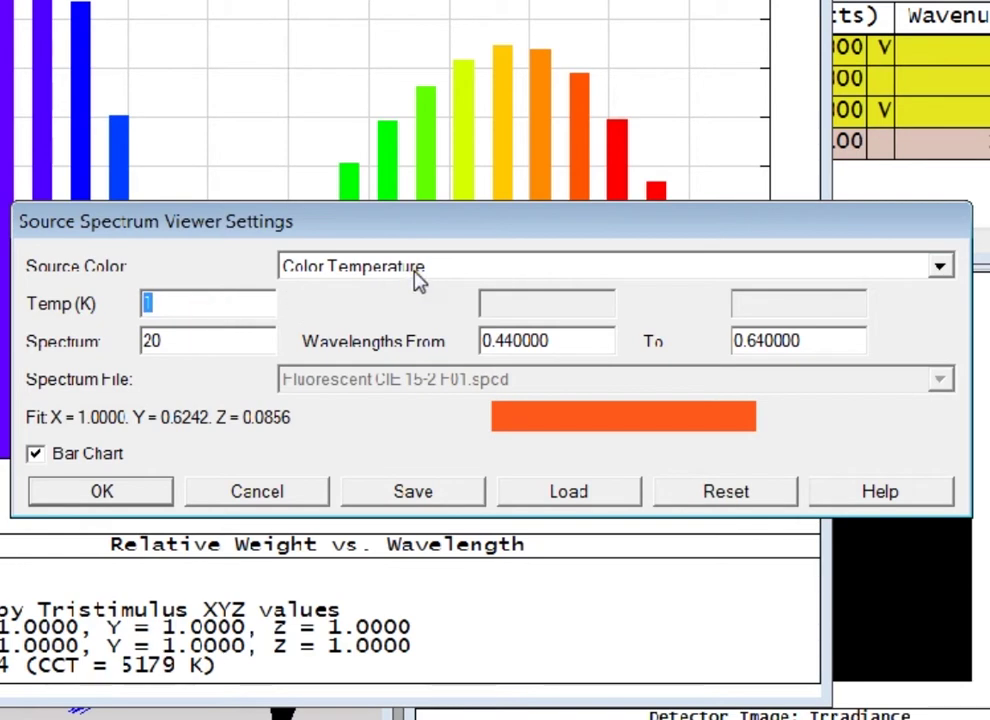
type("5200")
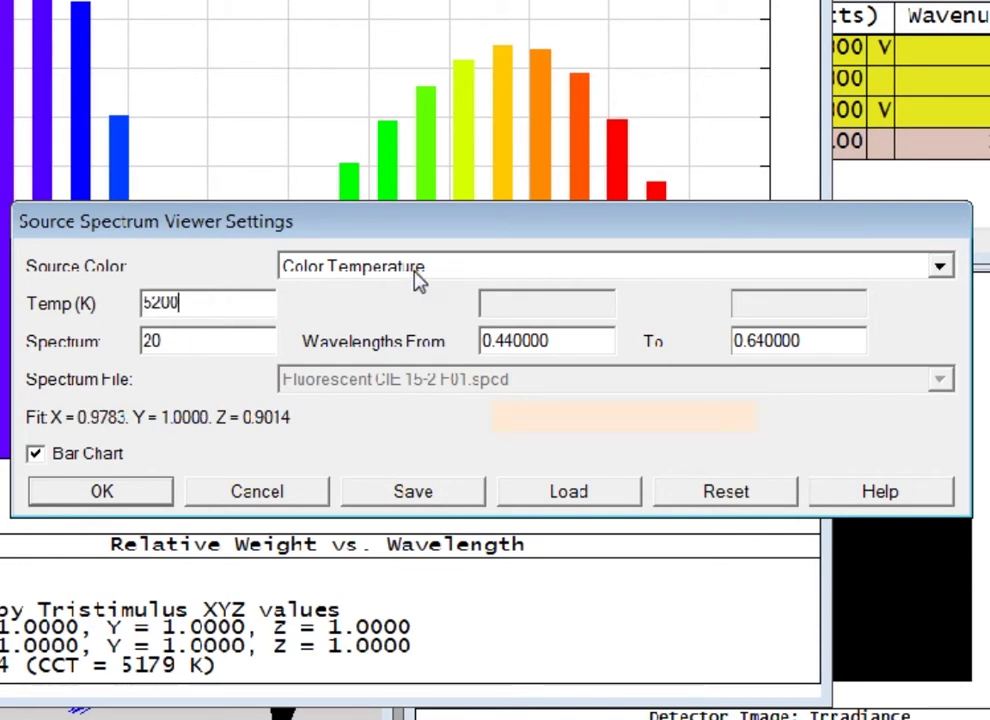
key("Return")
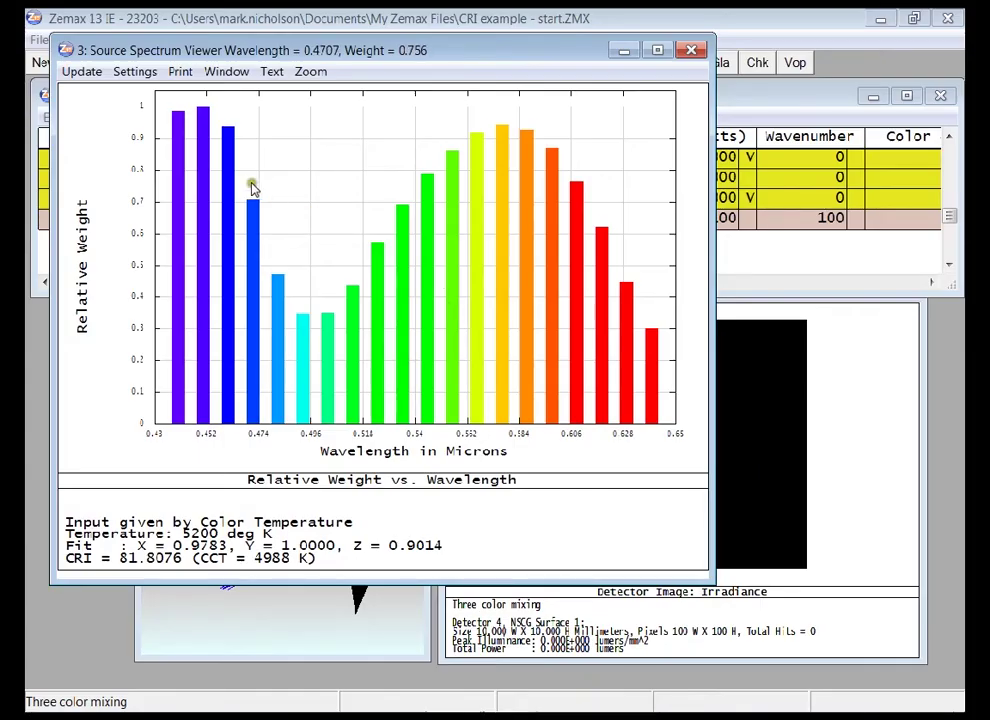
Step: Switch the source colour to a Black Body Spectrum, then close the spectrum viewer
left_click(136, 72)
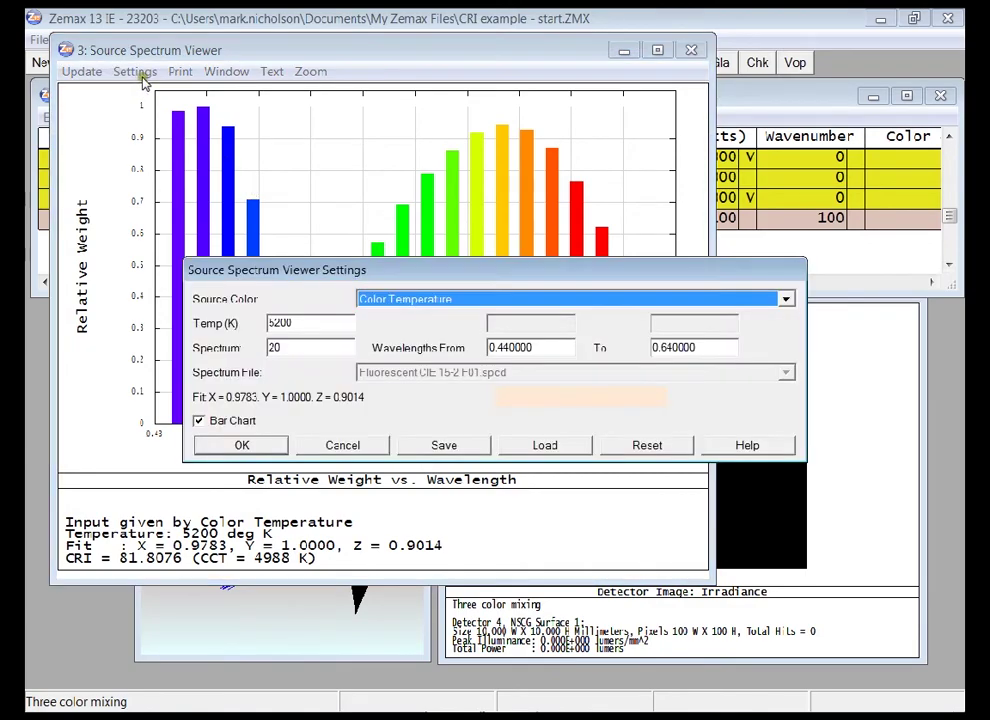
left_click(450, 299)
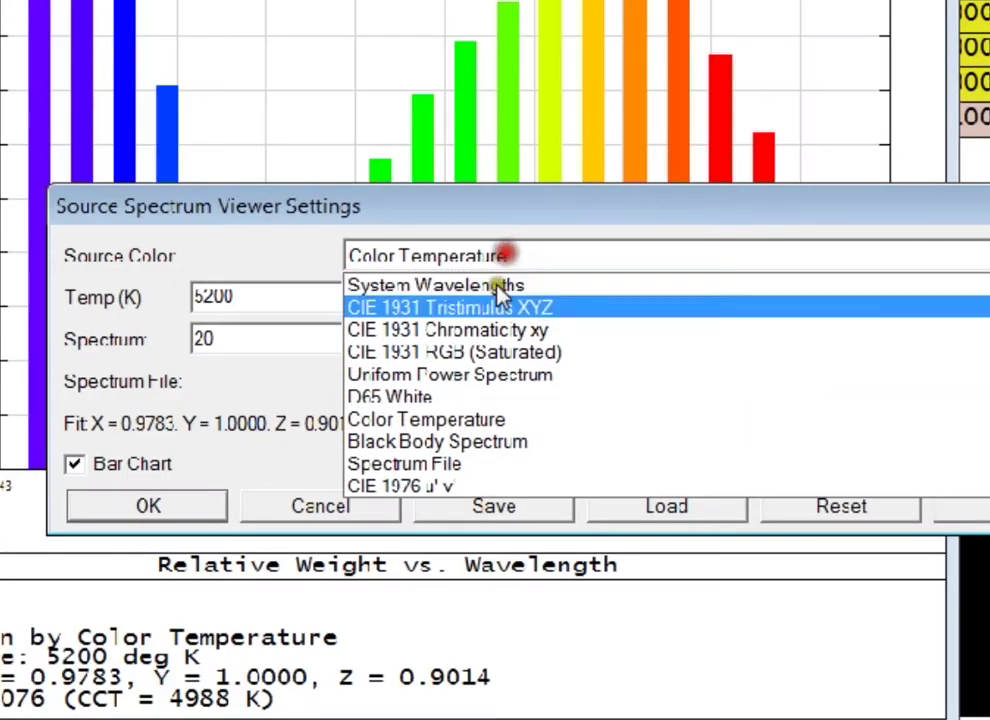
left_click(429, 406)
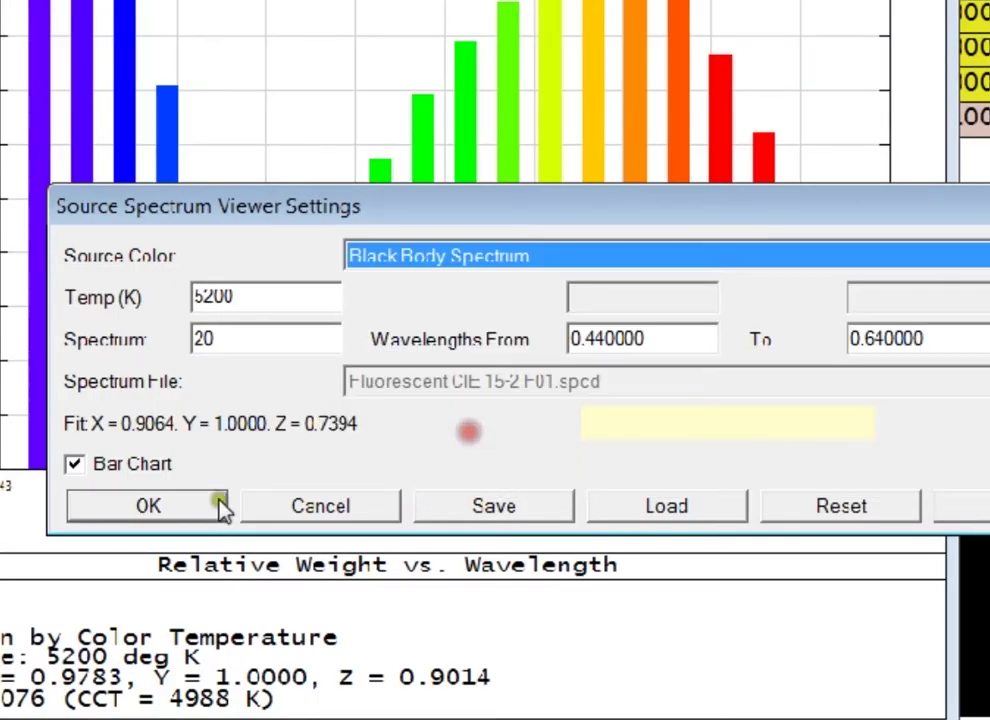
left_click(175, 505)
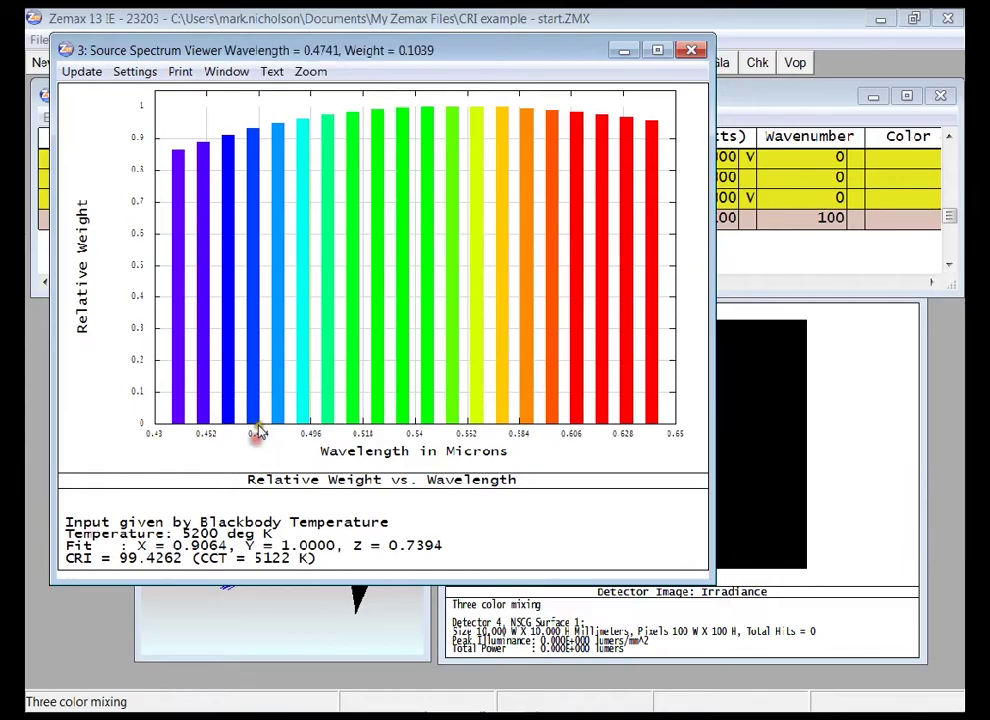
left_click(185, 210)
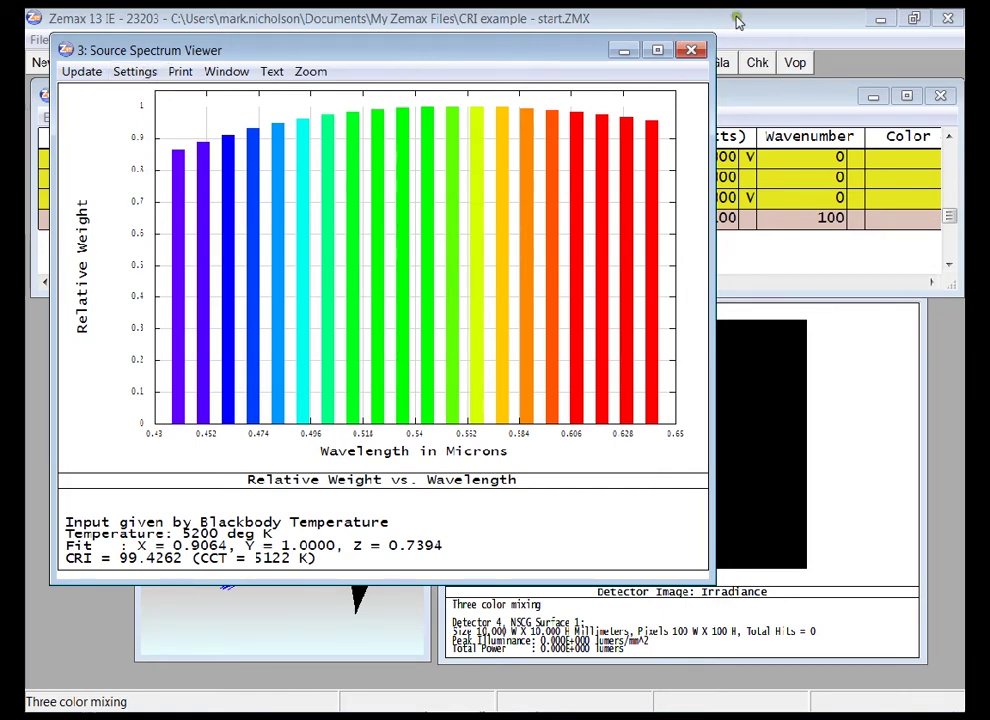
left_click(692, 50)
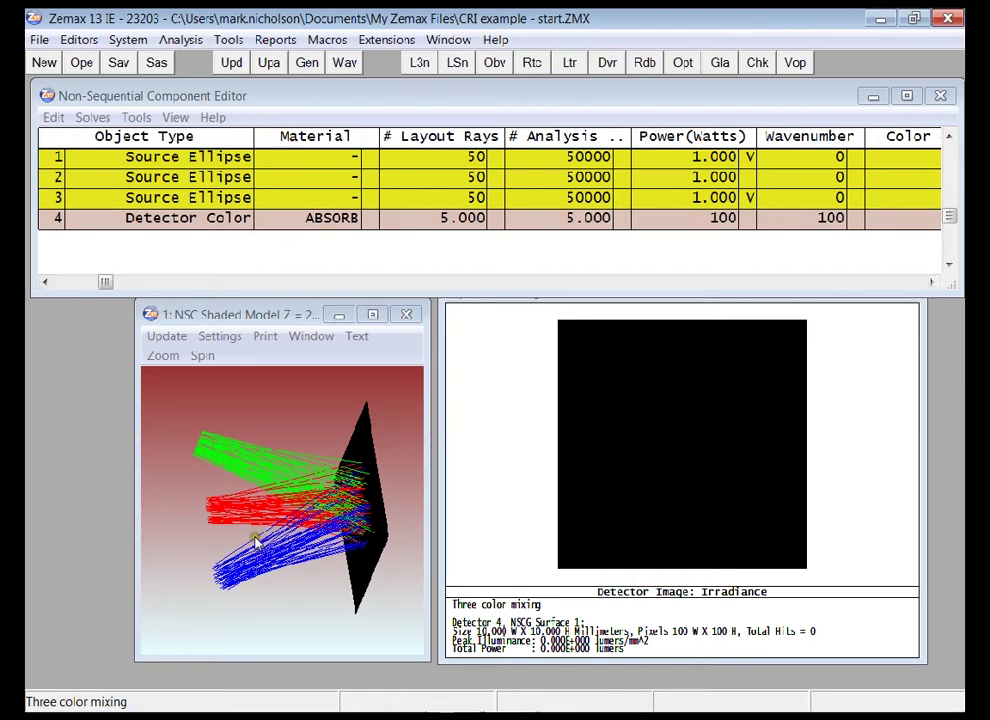
Step: Review the blue, green and red sources' colour settings, then open Object 4, the detector
double_click(209, 164)
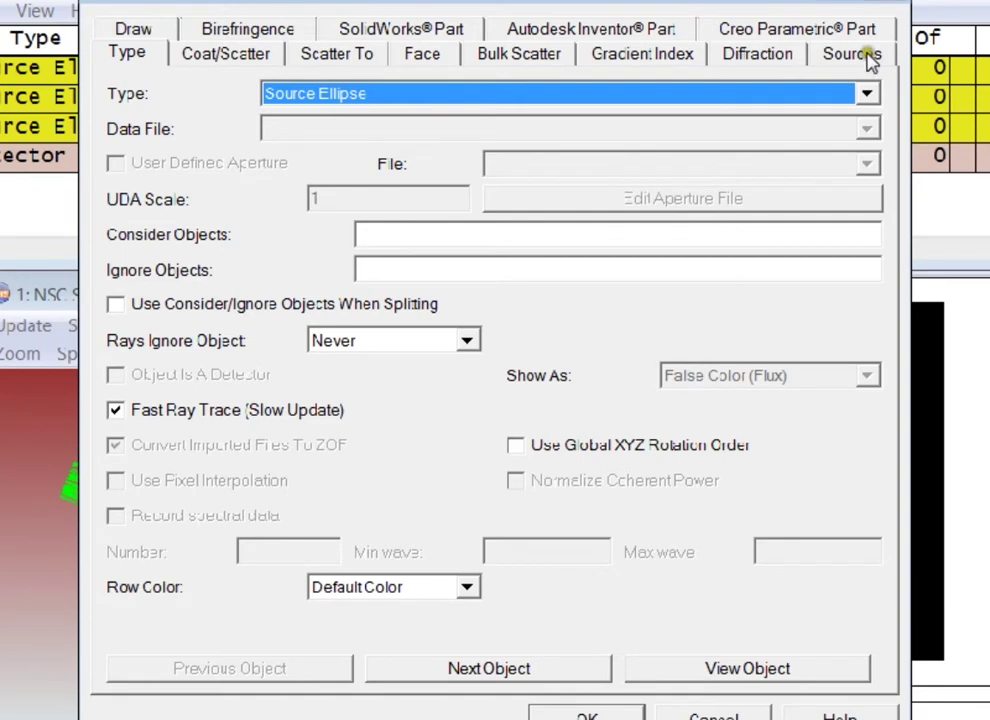
left_click(866, 56)
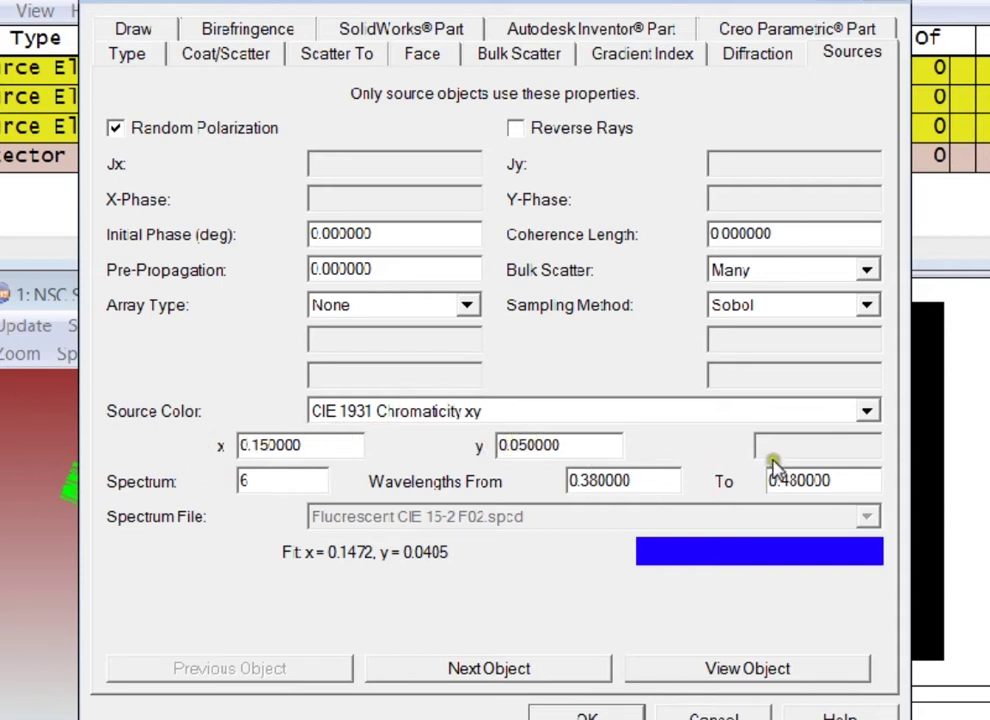
left_click(552, 670)
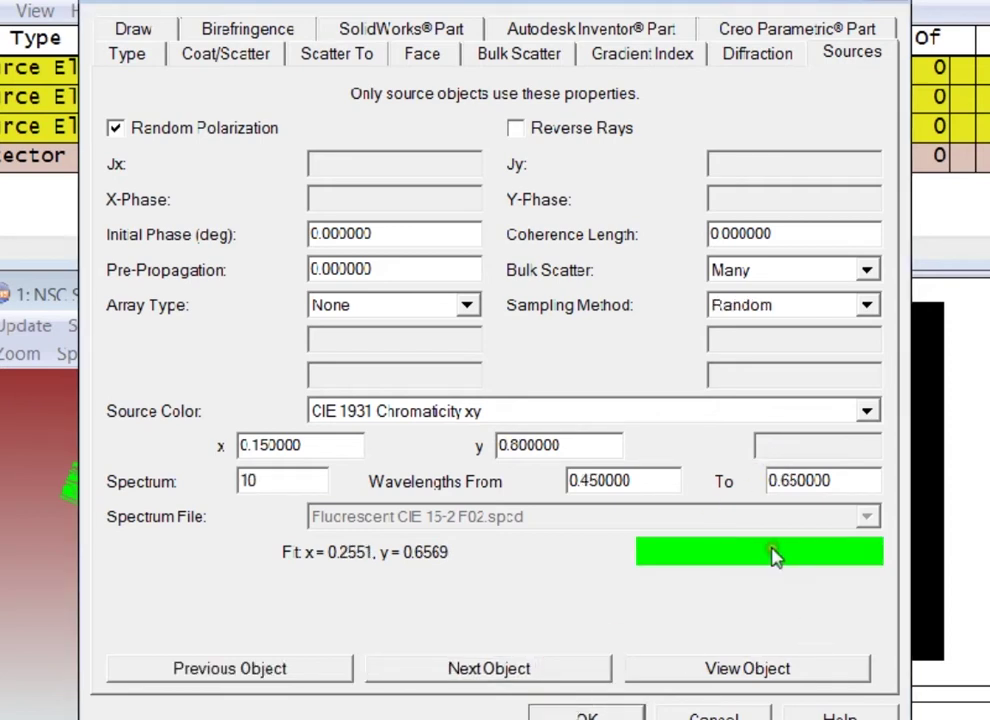
left_click(476, 672)
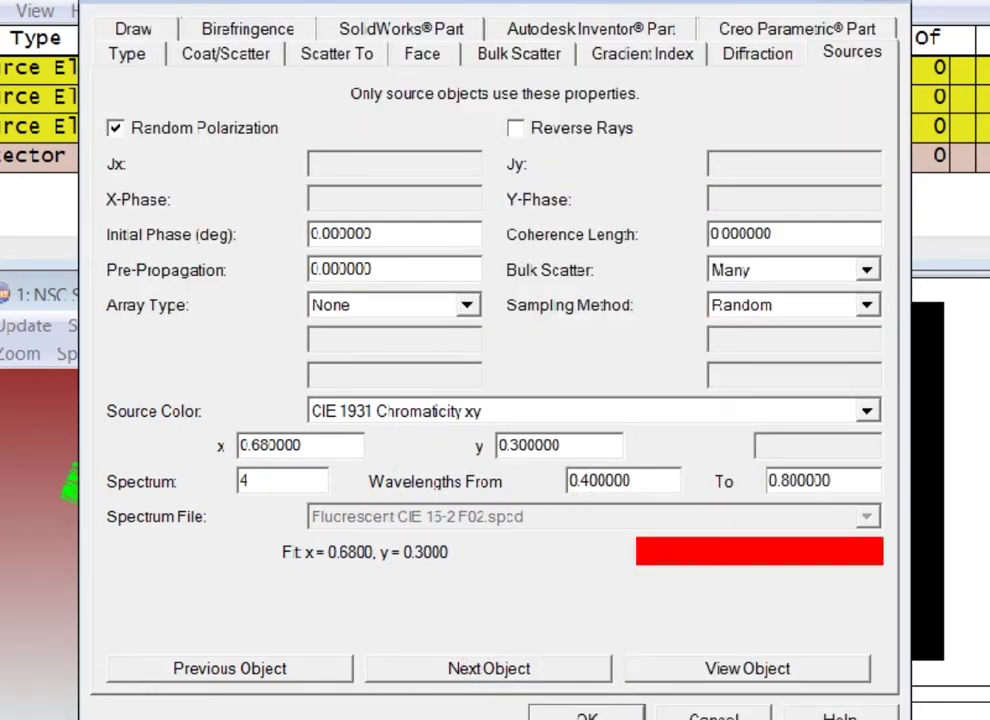
left_click(587, 716)
double_click(54, 161)
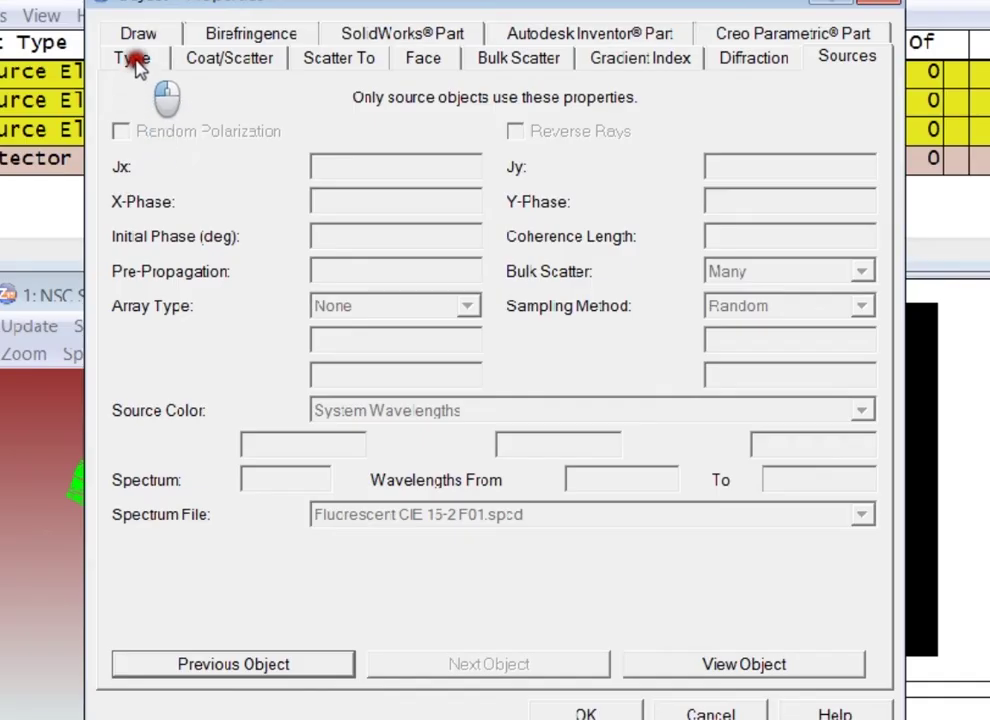
Step: Confirm the detector records spectral data from 0.4 to 0.7, then cancel its properties
left_click(242, 149)
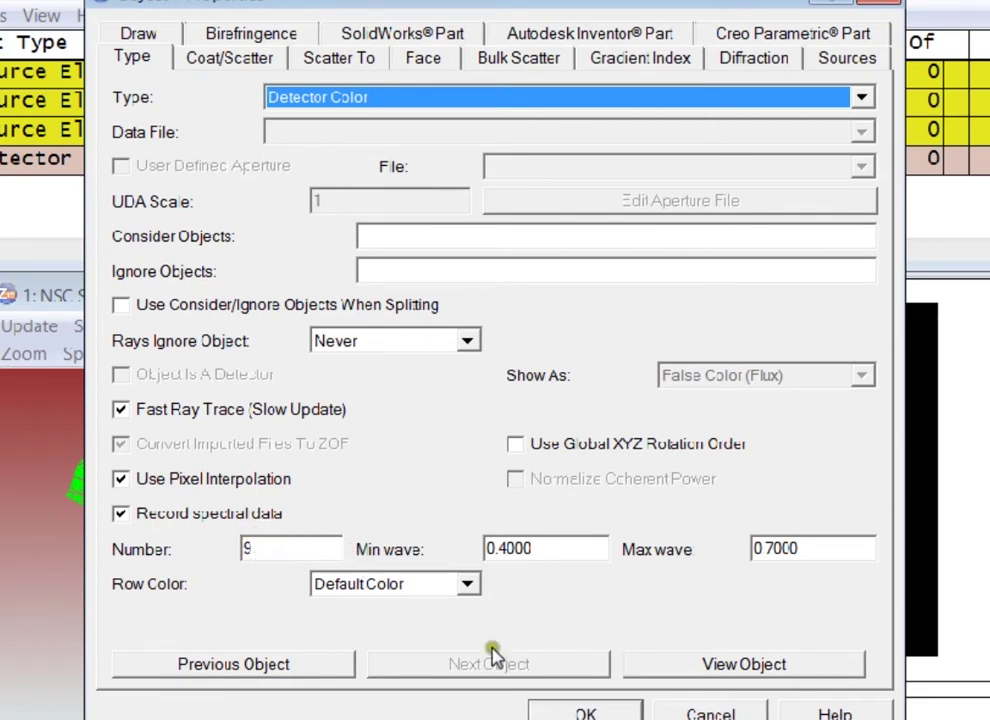
left_click(673, 714)
Step: Clear and trace the detectors, giving a bluish-green spot with CRI 76.9377 and CCT 1.088e+004 K
key("ctrl+r")
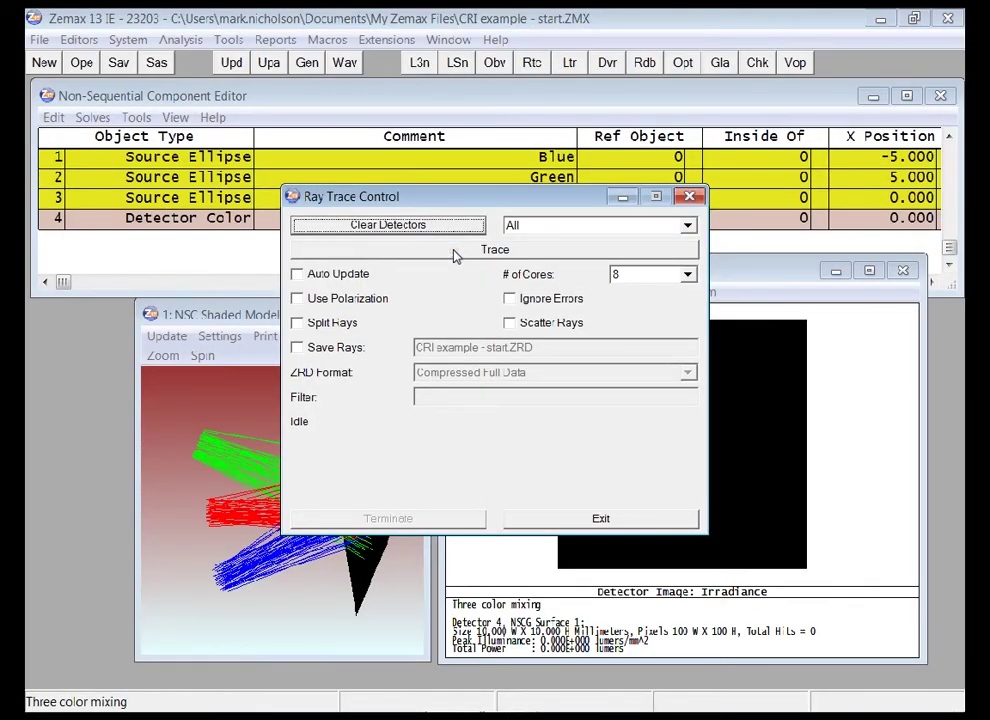
left_click(455, 254)
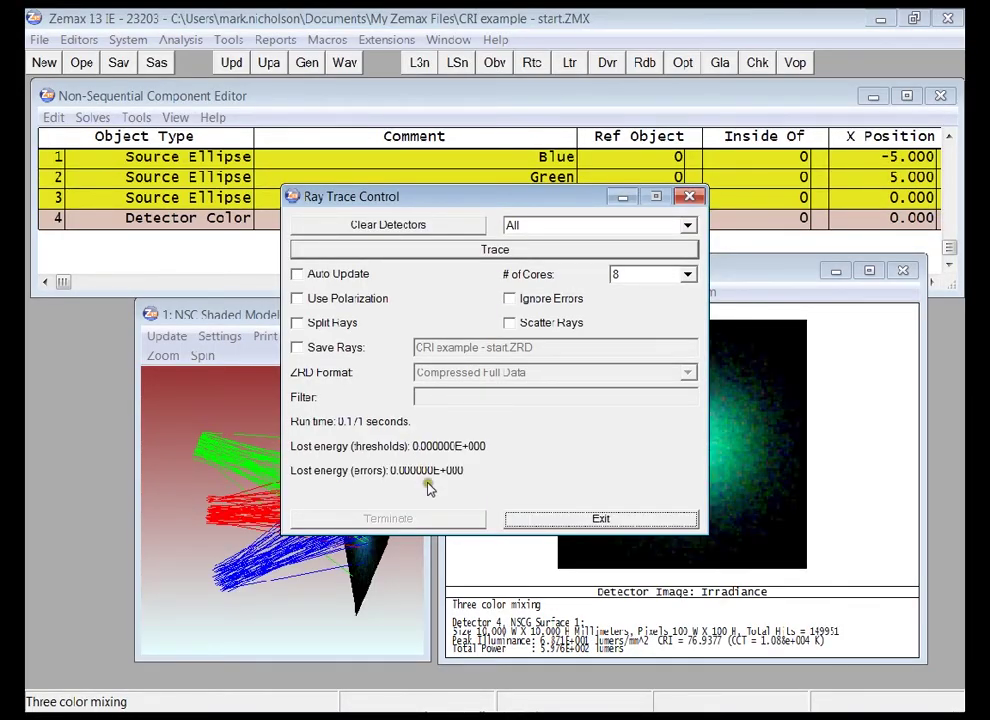
left_click(541, 517)
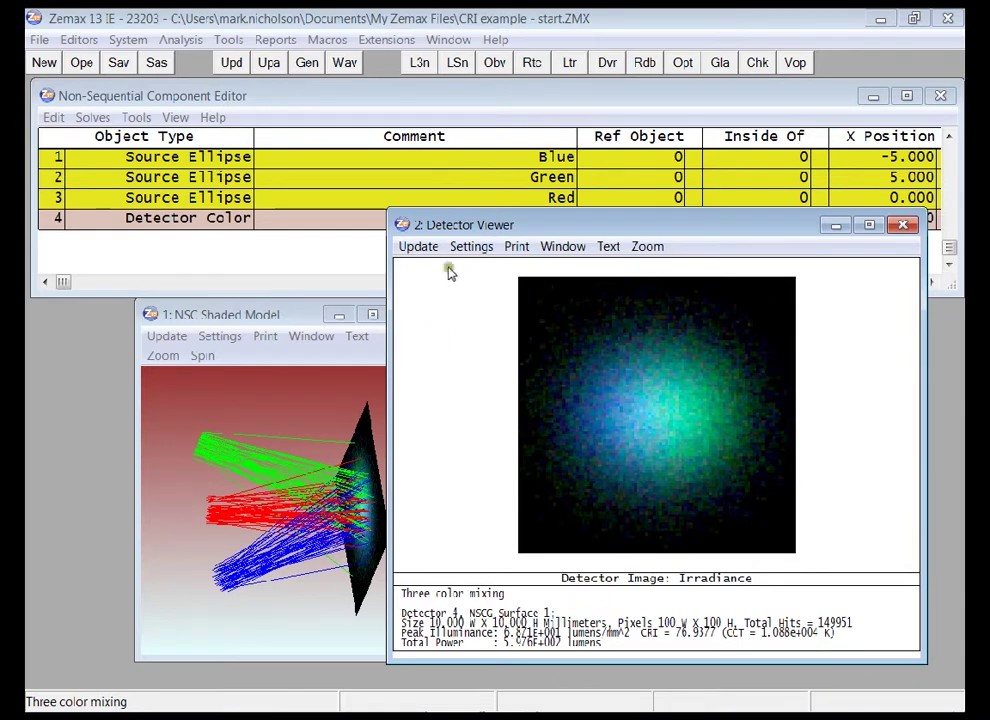
Step: Nudge the Detector Viewer aside and bring the component editor forward at the Green row
left_click_drag(513, 228, 539, 249)
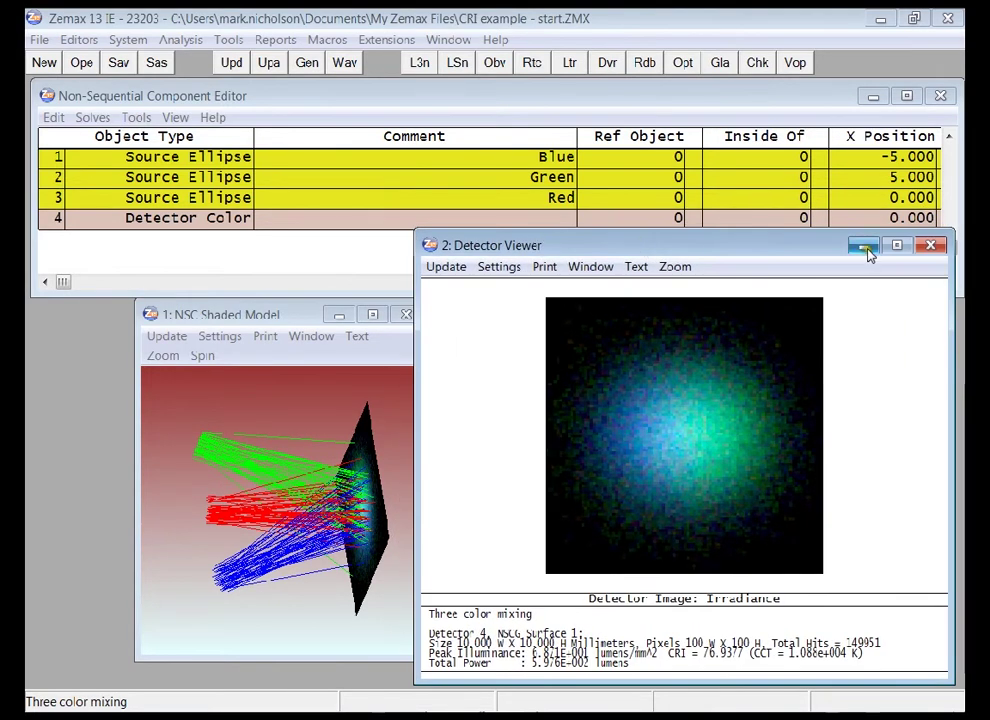
left_click(800, 177)
key("Right")
key("Right")
key("Right")
key("Right")
key("Right")
key("Right")
key("Right")
key("Right")
key("Right")
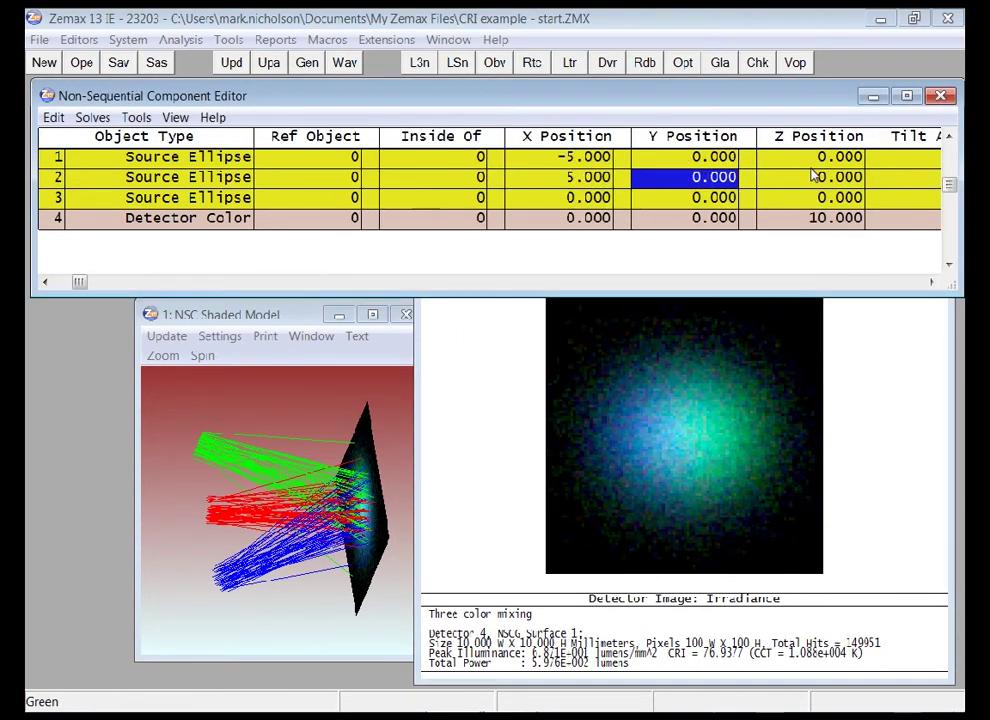
key("Right")
key("Right")
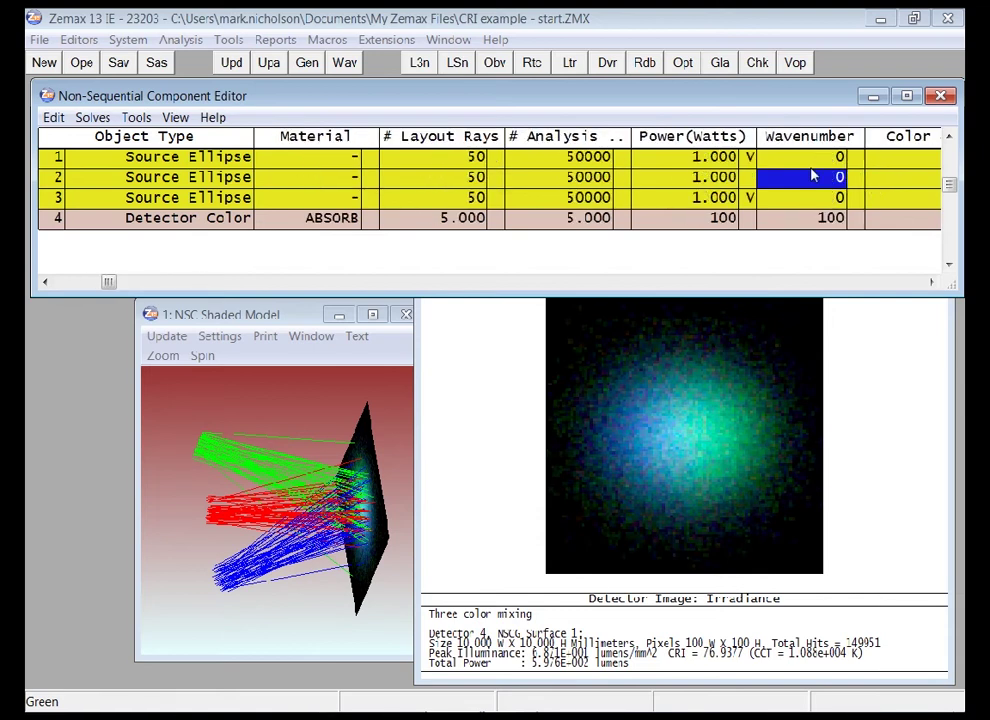
key("Up")
key("Left")
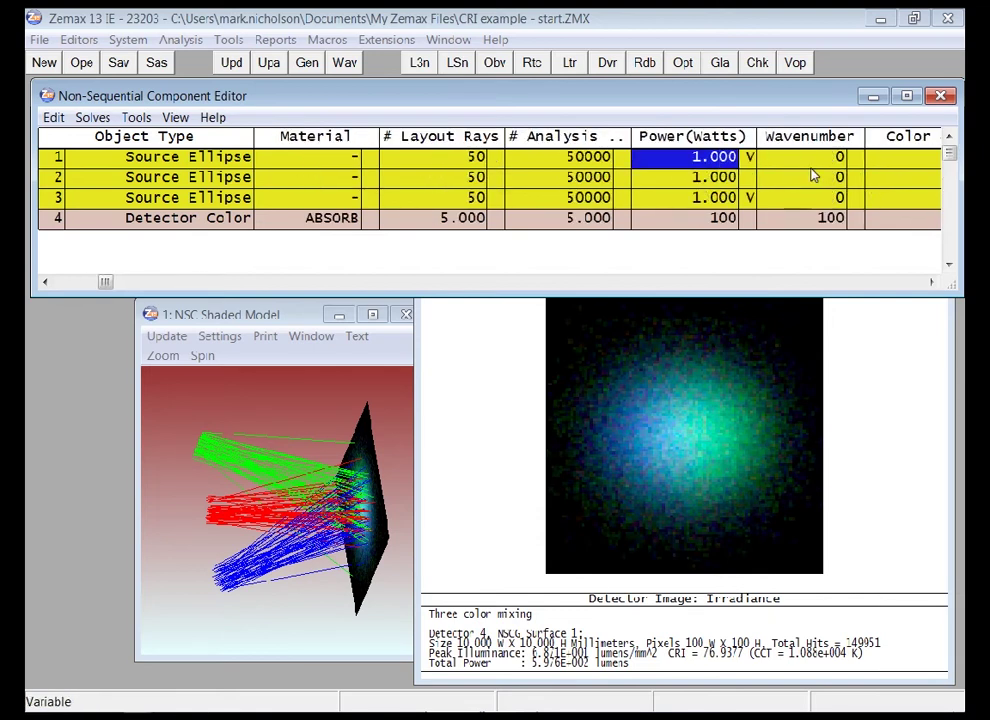
left_click(665, 185)
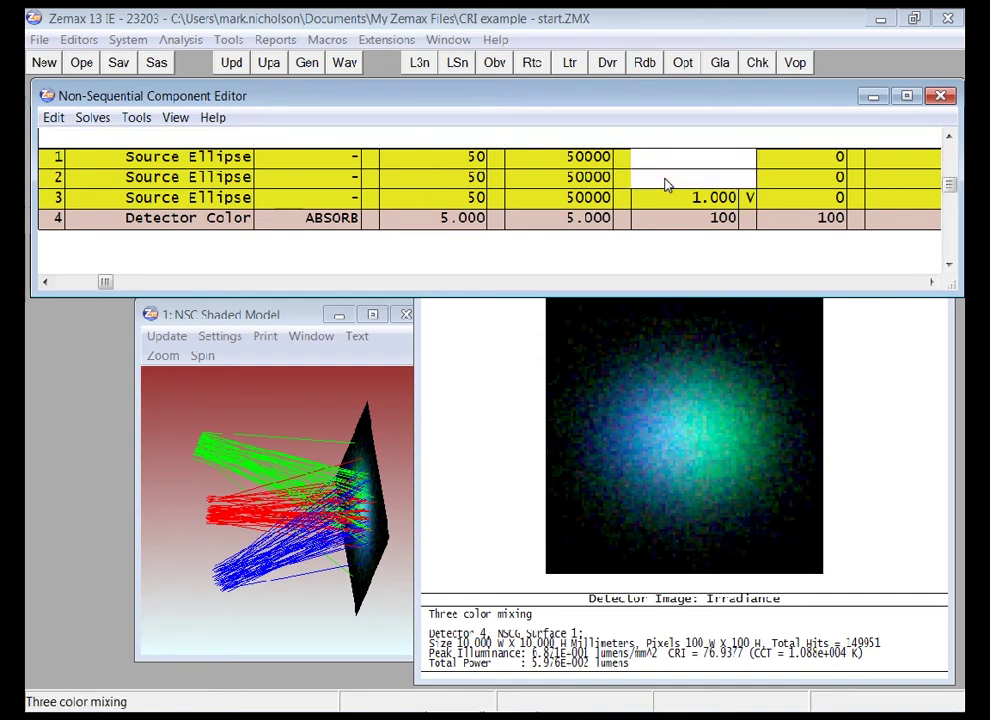
left_click(95, 40)
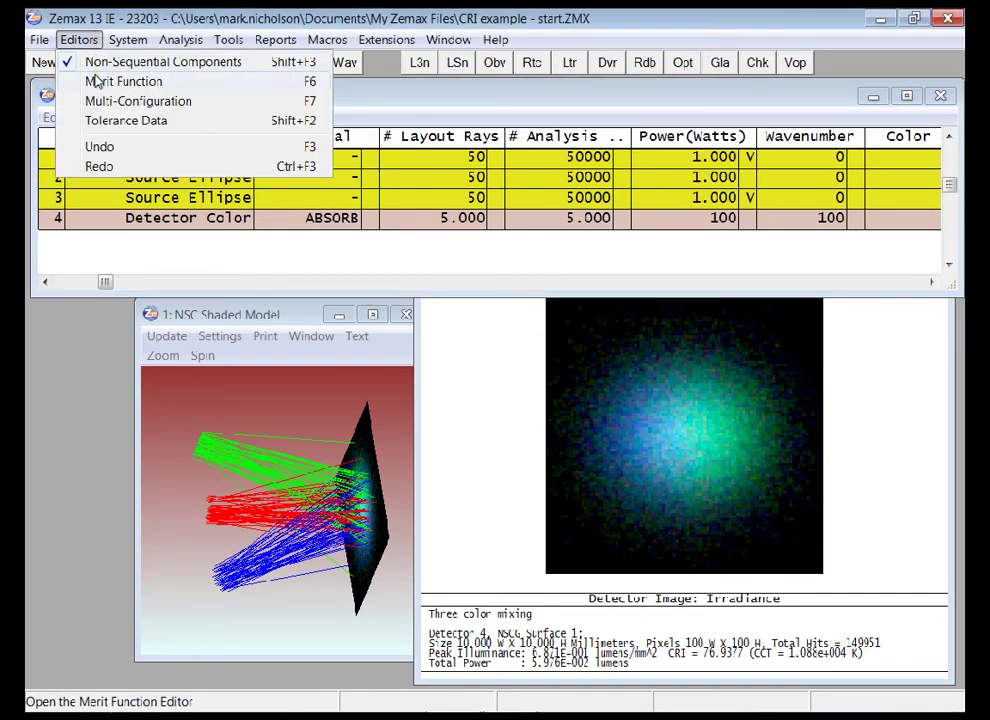
Step: Build a non-sequential merit function on Detector 4 Color with CCT Equal To 5000
left_click(97, 82)
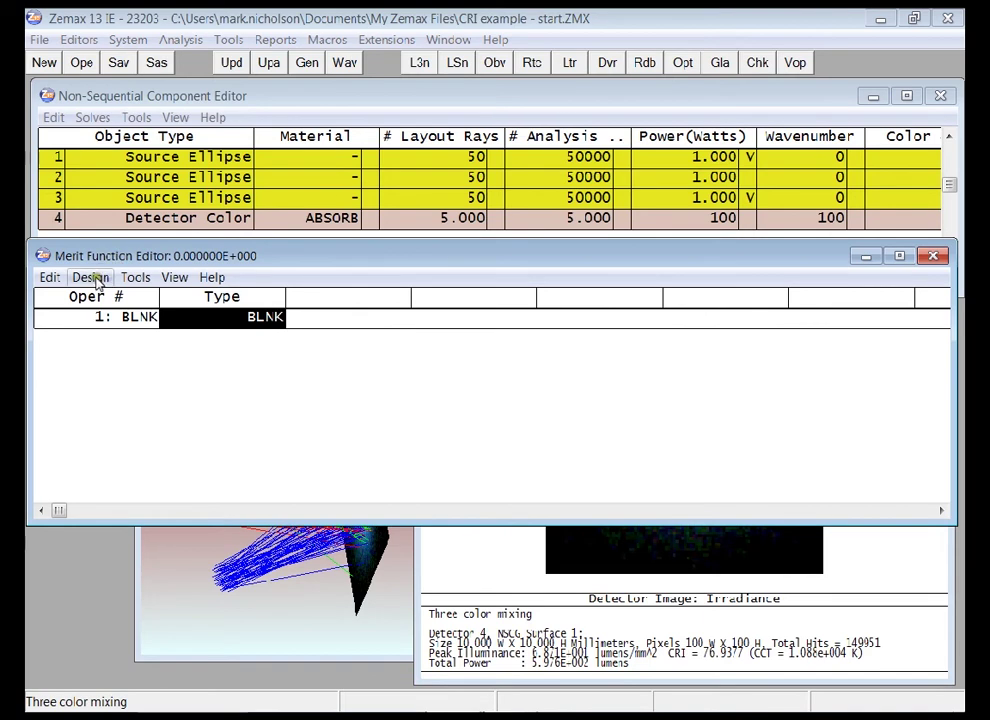
left_click(92, 278)
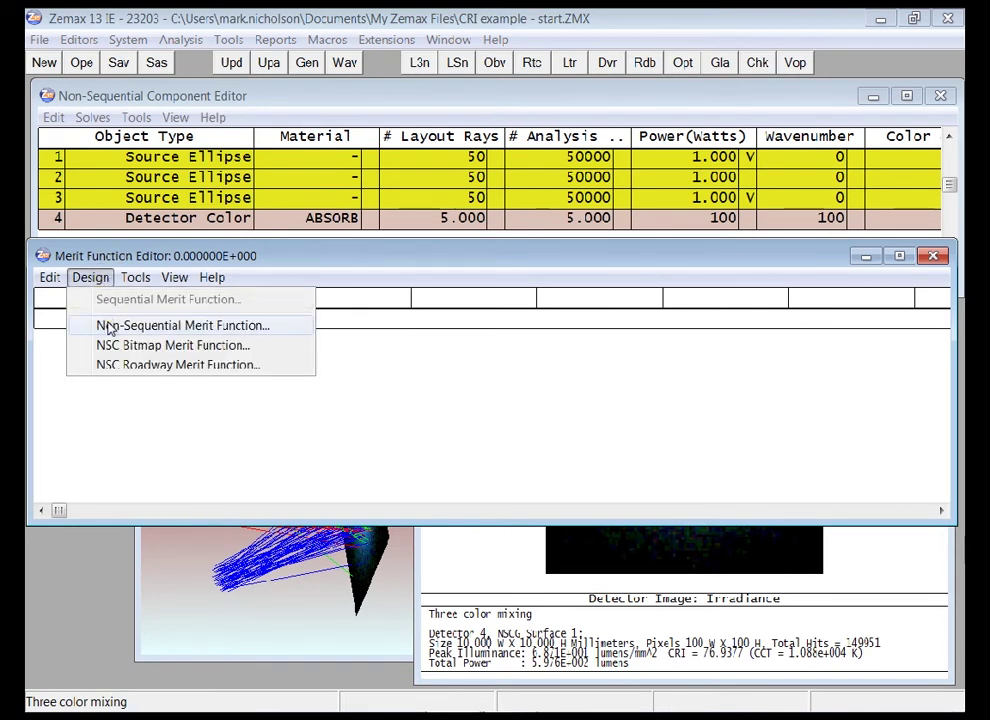
left_click(110, 326)
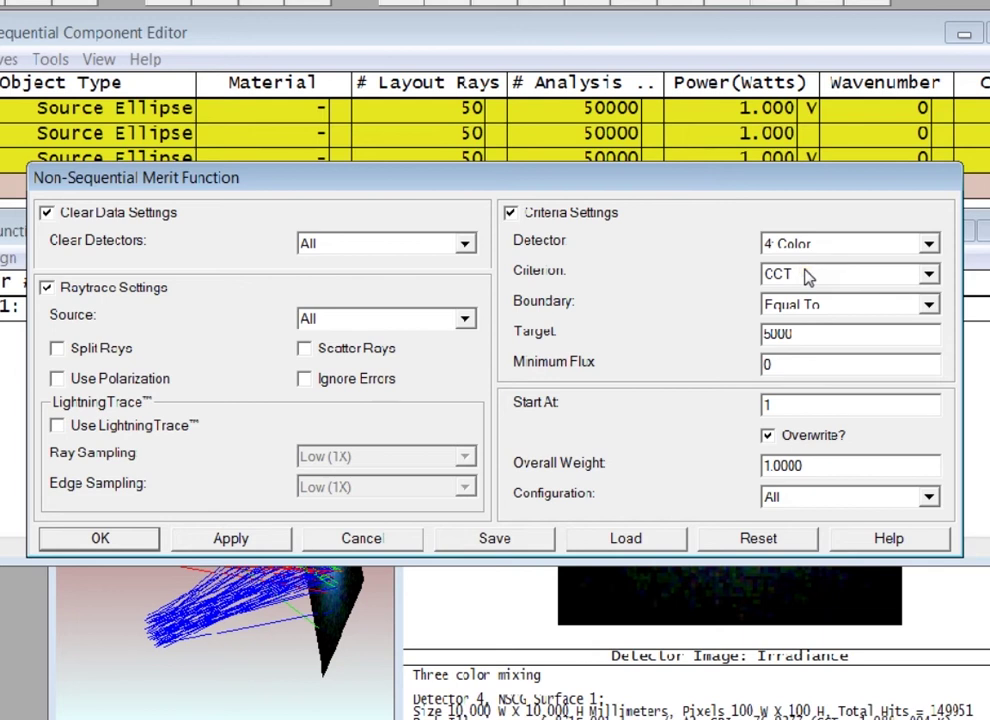
left_click(808, 331)
Step: Accept the merit function and check NSDE's 5000 target against its current 1.092E+004
left_click(148, 542)
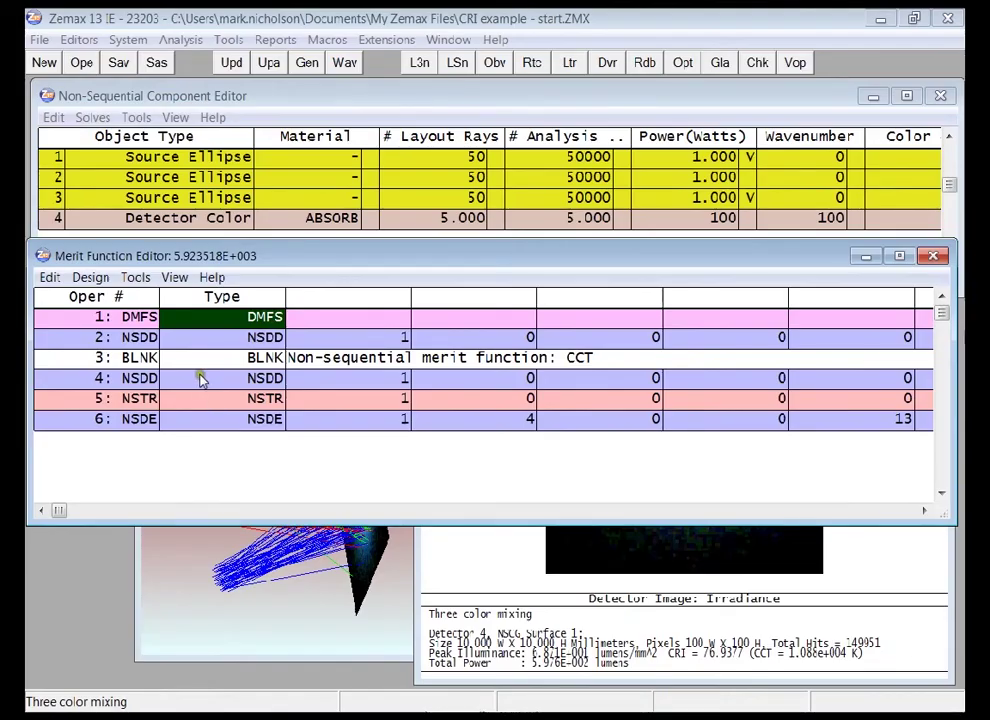
left_click(210, 378)
key("Down")
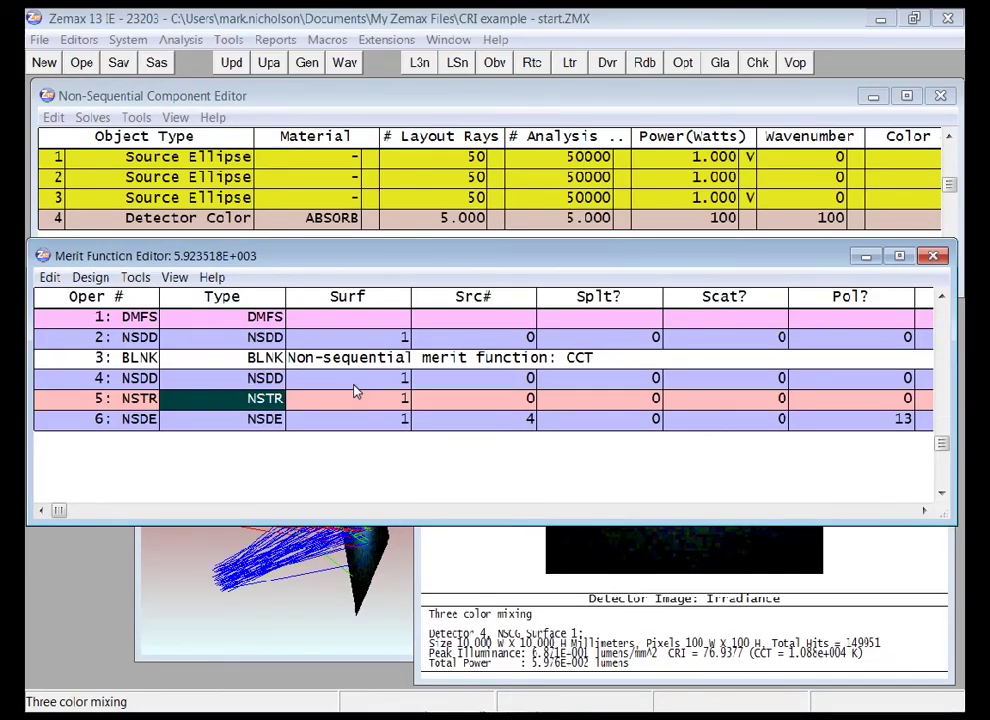
key("Down")
key("Right")
key("Right")
key("Right")
key("Right")
key("Right")
key("Right")
key("Right")
key("Right")
key("Right")
key("Right")
key("Right")
key("Right")
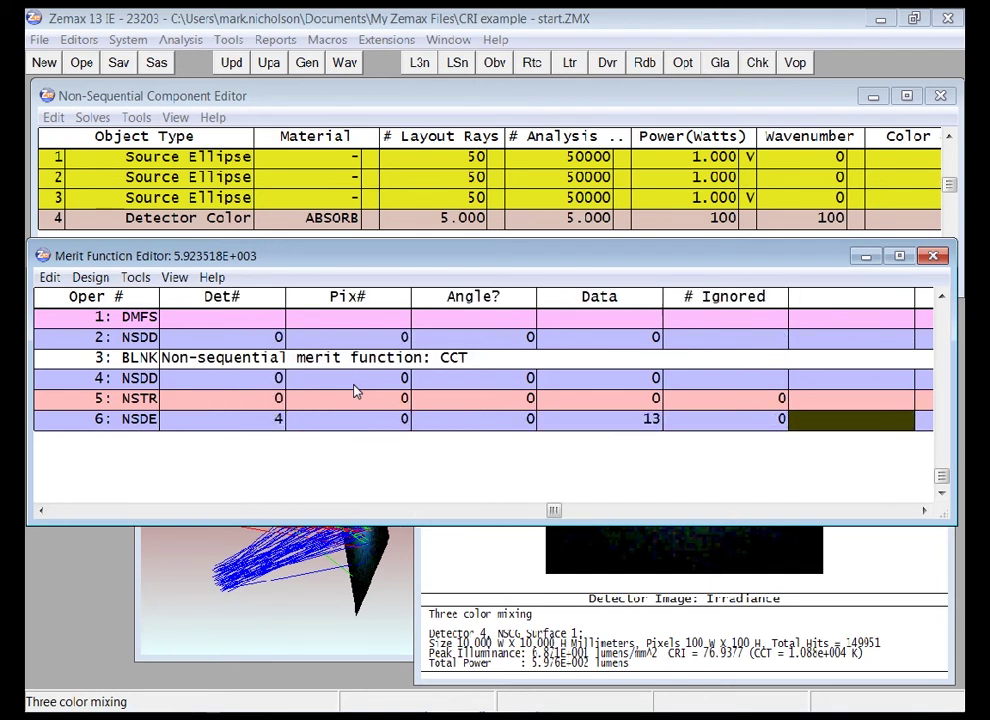
key("Left")
key("Left")
key("Left")
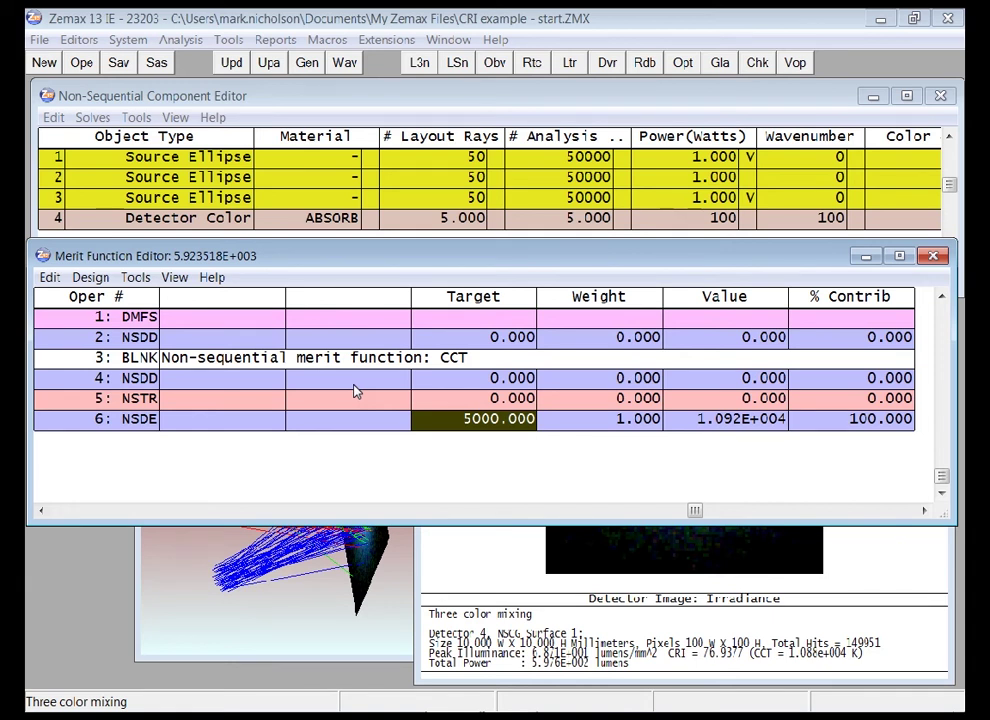
key("Right")
key("Right")
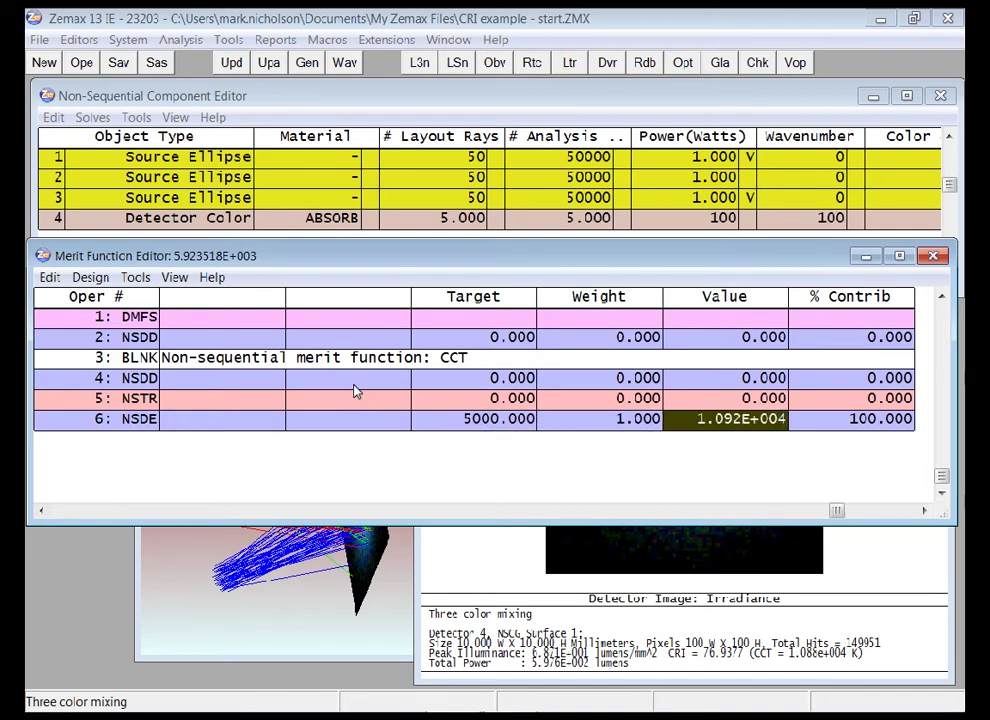
left_click(495, 557)
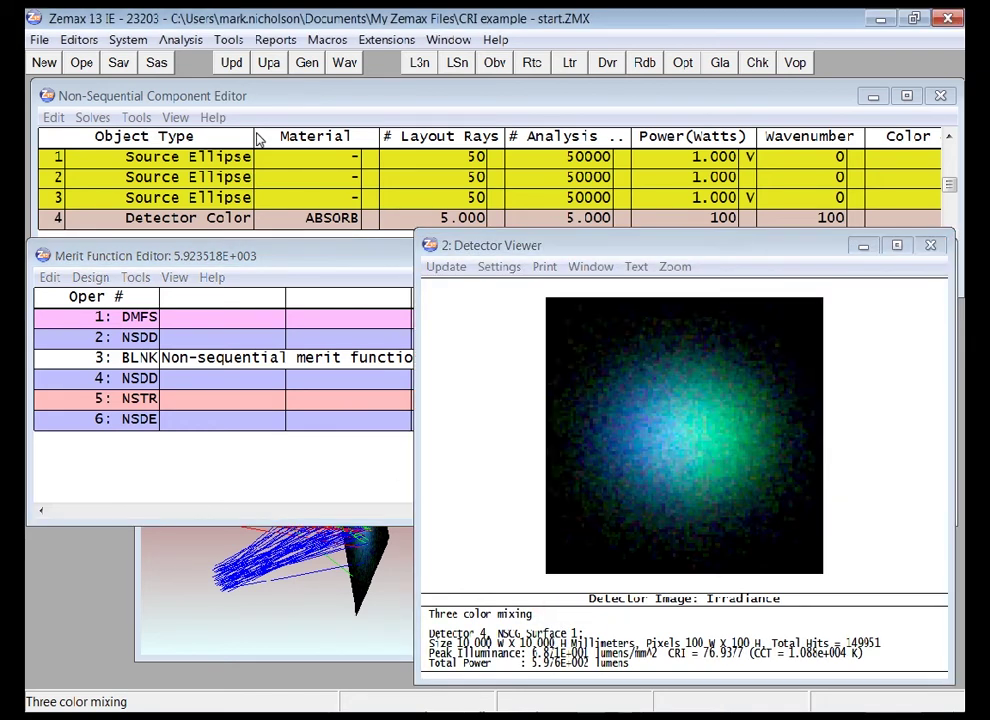
Step: Run local optimization with Auto Update, setting blue to 0.858 W and red to 3.704 W for 5000 K
key("ctrl+l")
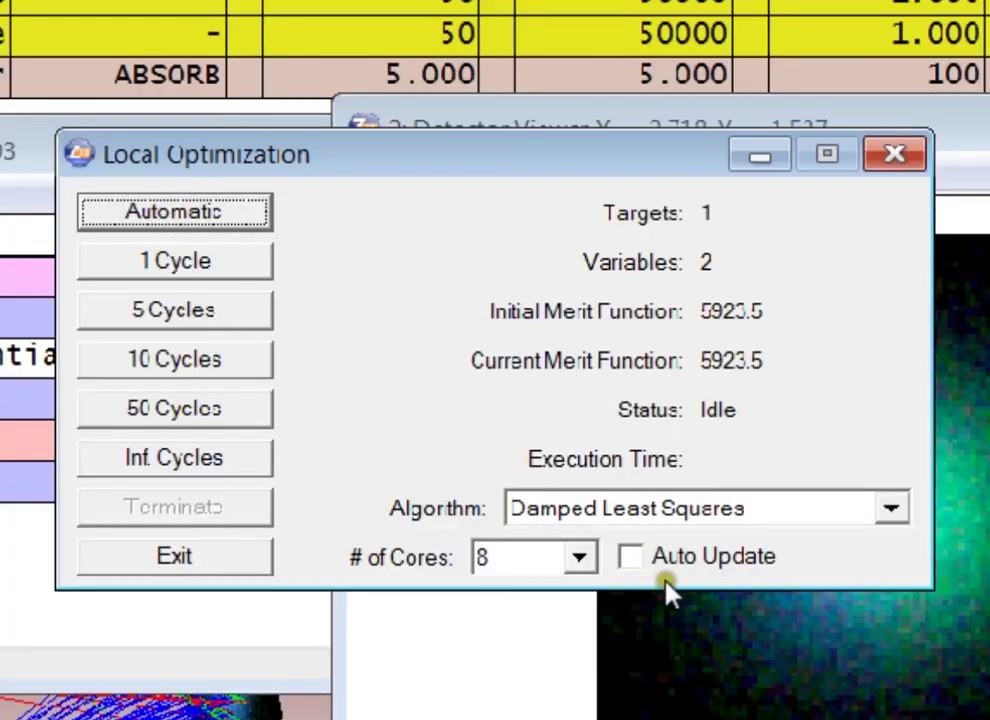
left_click(645, 560)
left_click(198, 218)
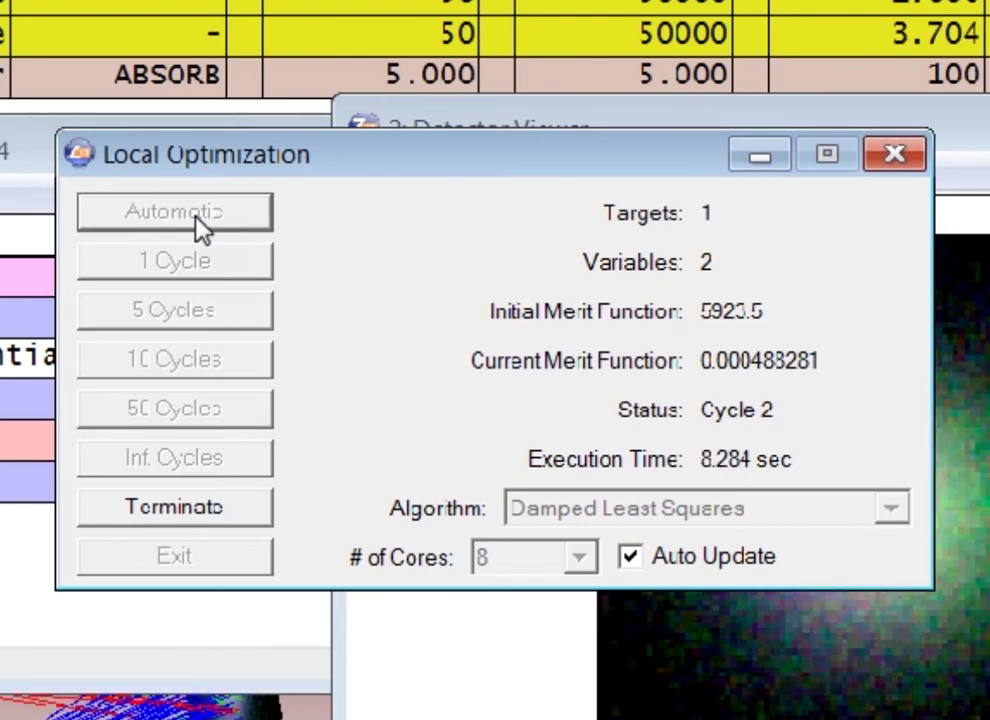
left_click(127, 508)
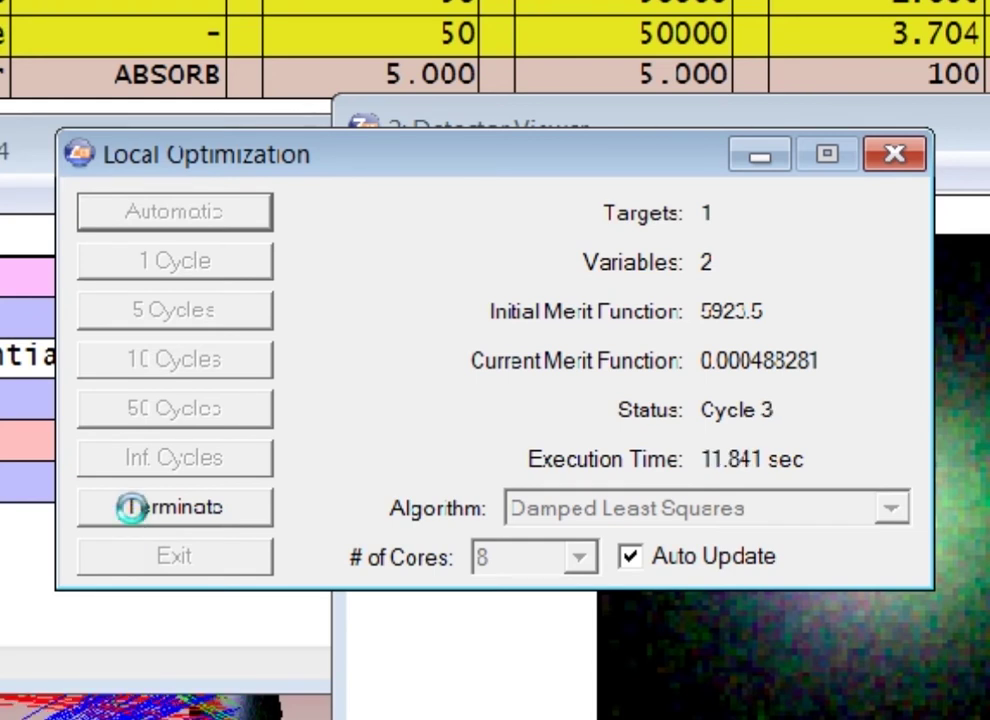
left_click(131, 508)
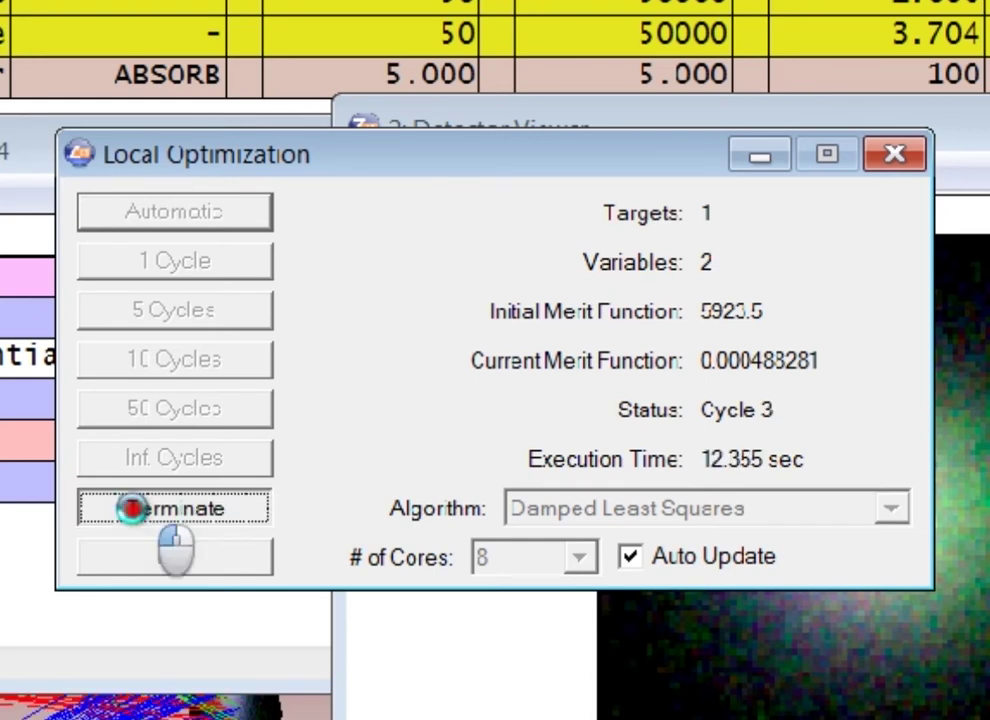
left_click(160, 558)
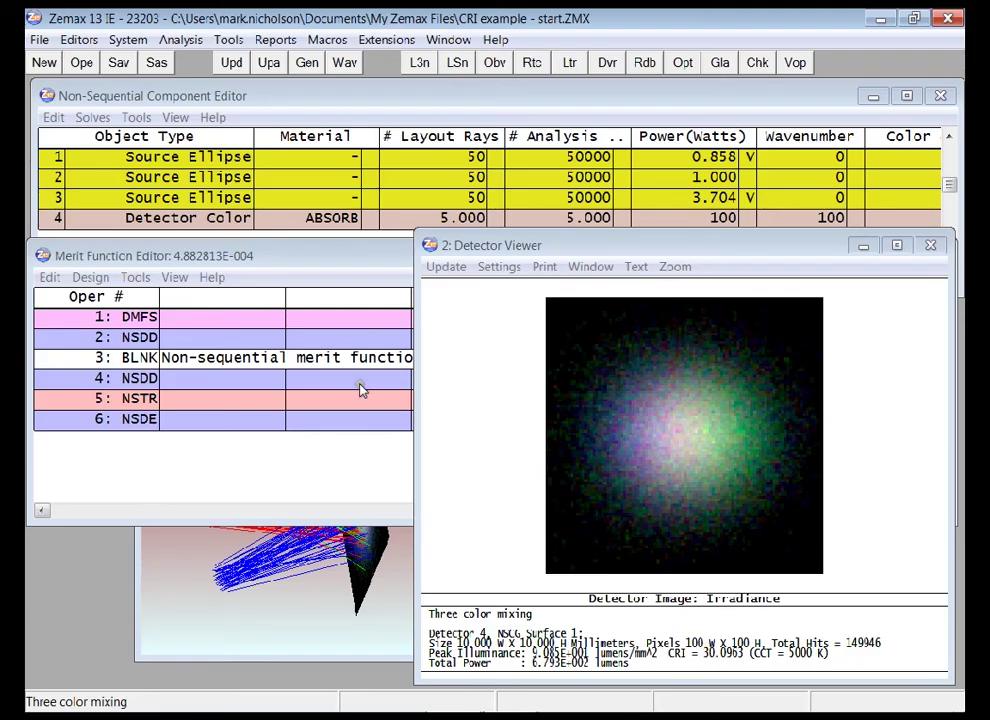
Step: Change the Detector Viewer's Show As option to Flux vs. Wavelength
left_click(530, 331)
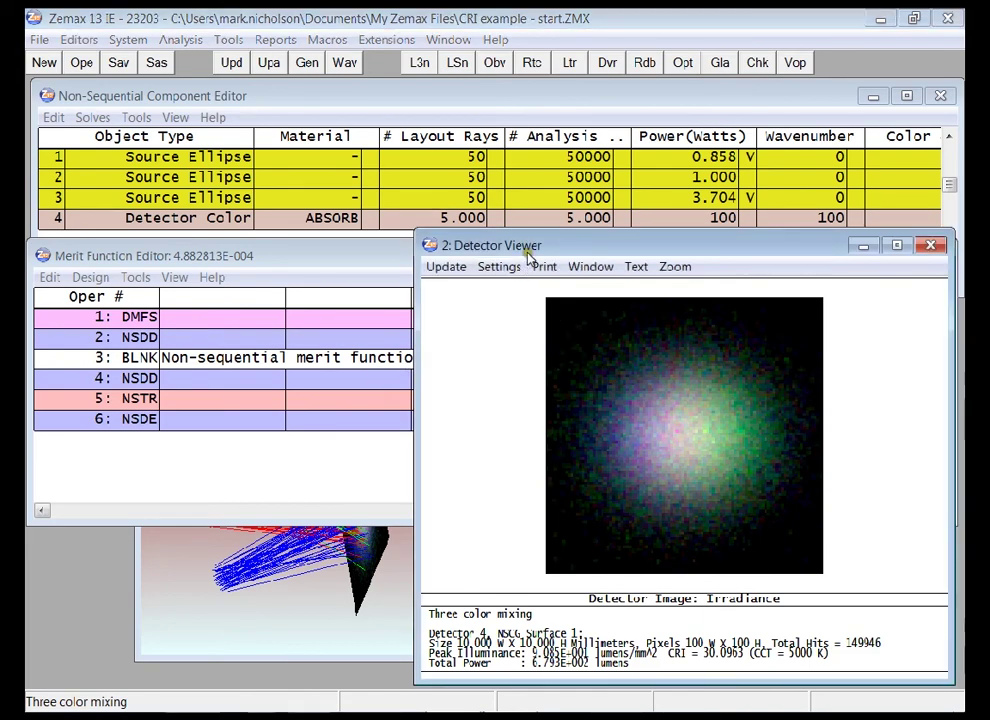
left_click(500, 268)
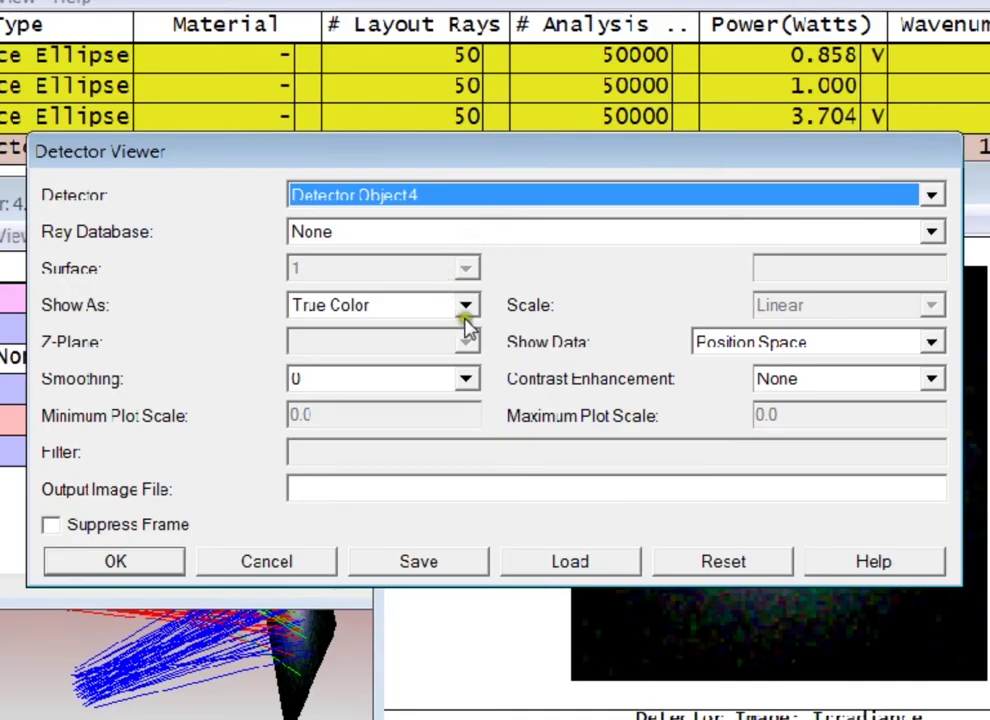
left_click(468, 306)
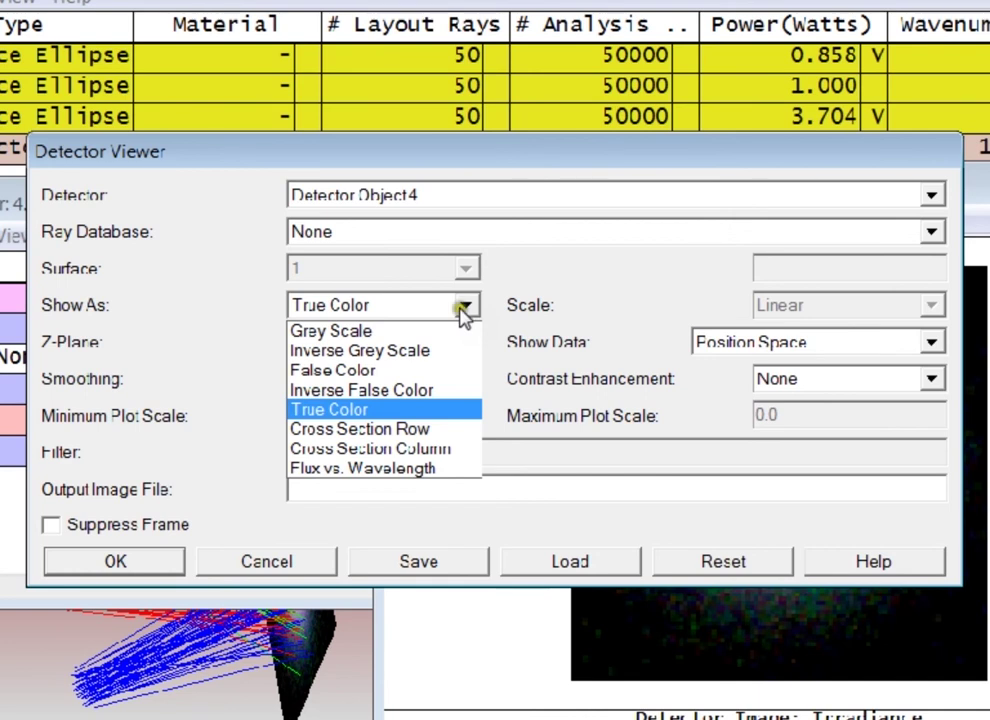
left_click(402, 470)
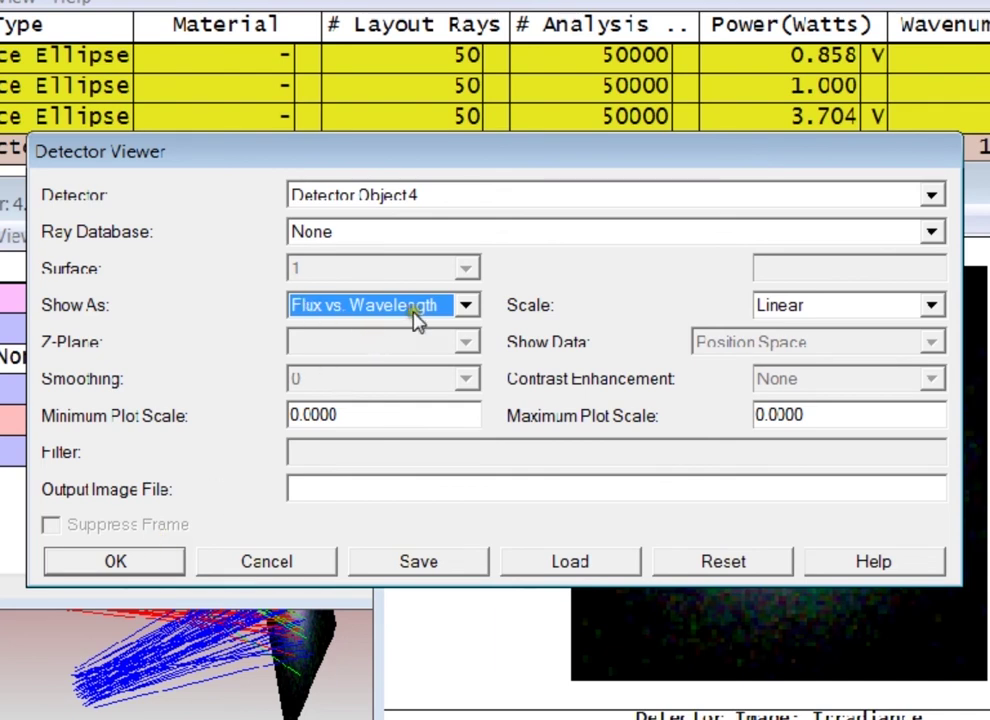
left_click(120, 562)
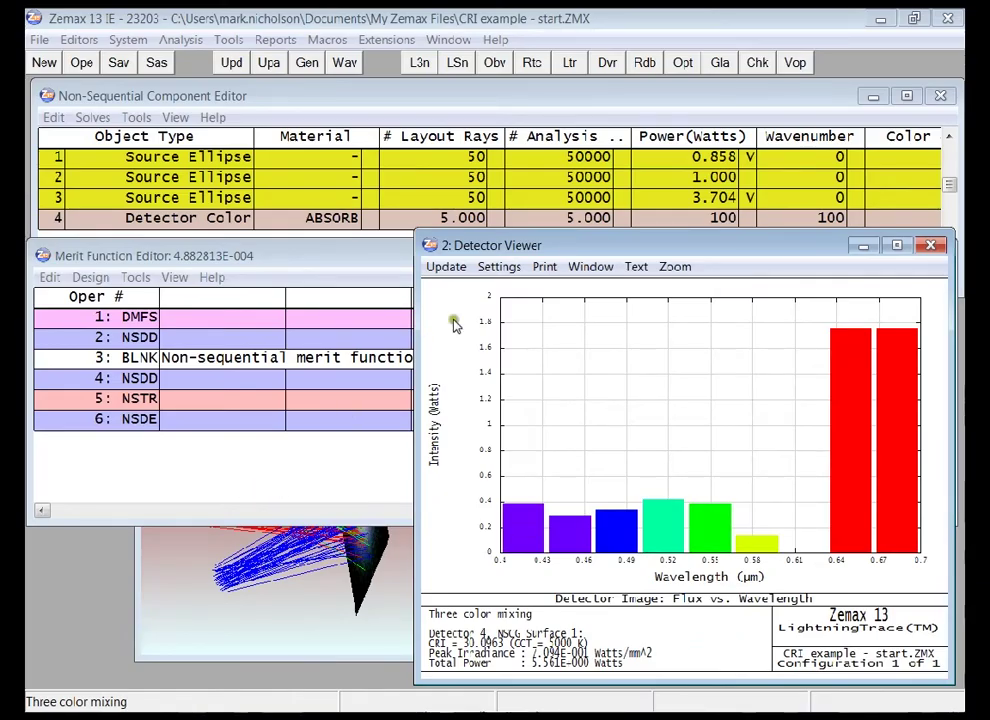
Step: Move the flux-versus-wavelength Detector Viewer window left and slightly down toward the workspace centre
left_click_drag(526, 191, 426, 192)
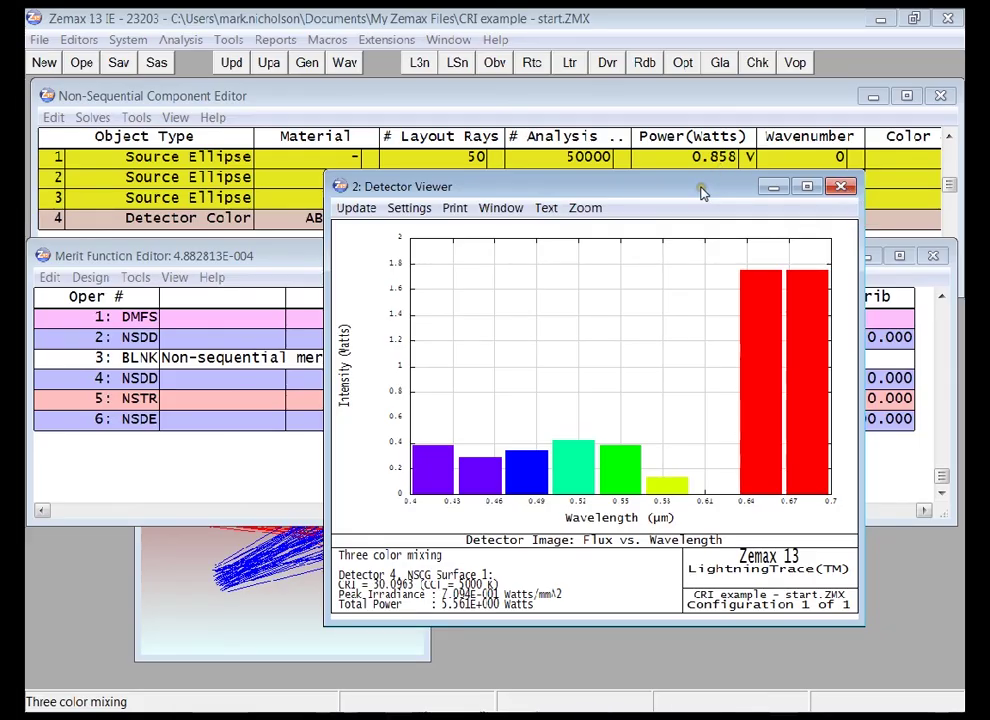
left_click_drag(703, 193, 703, 204)
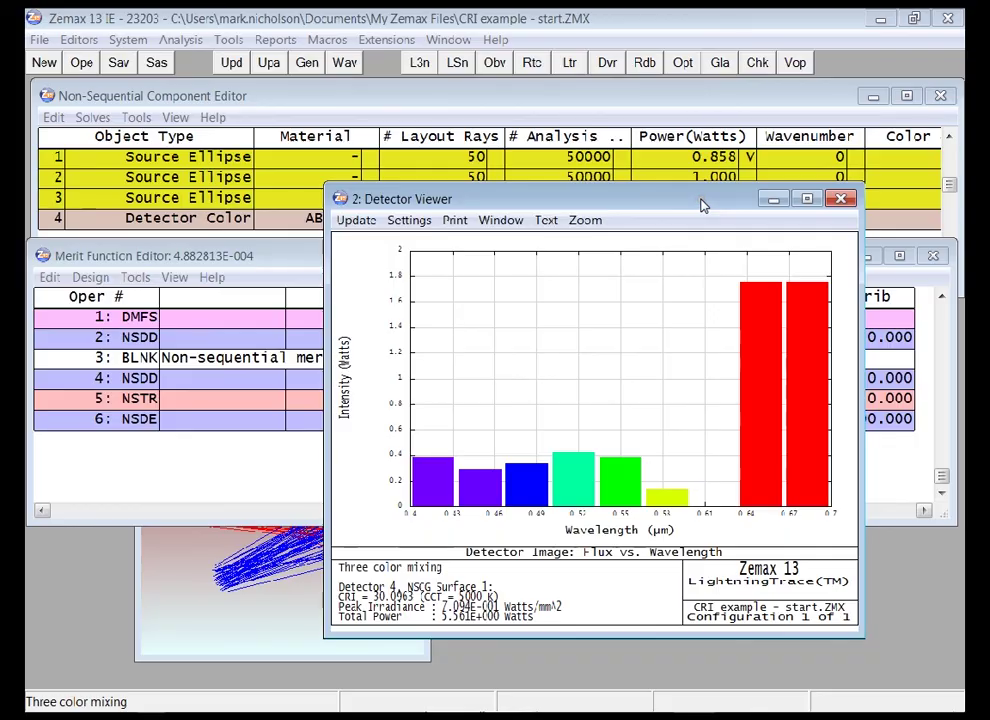